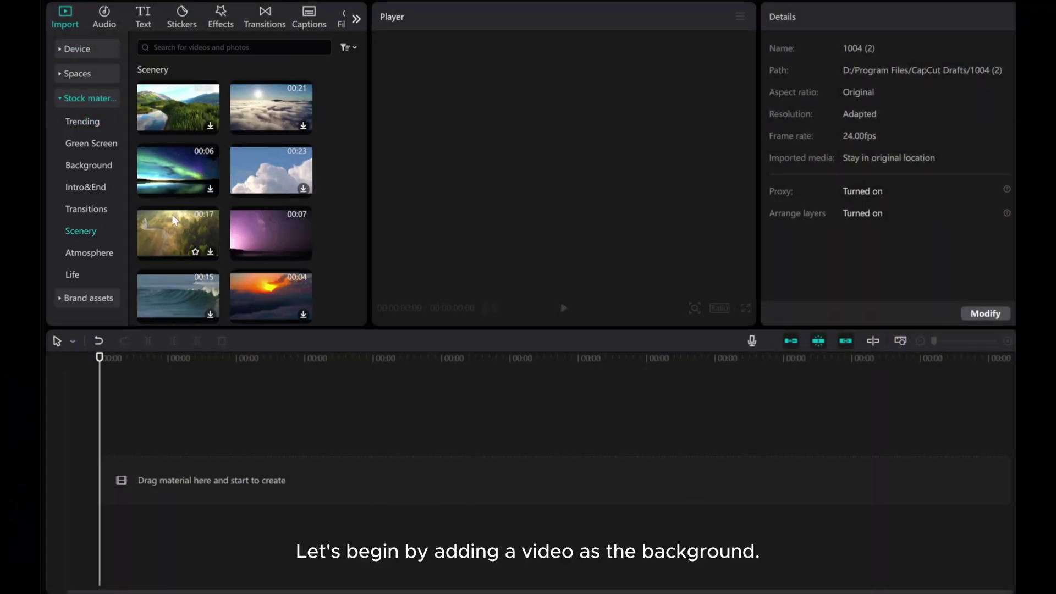
Add the 13-second day-to-night city skyline clip from the Scenery stock materials to the timeline as the background
scroll(256, 269, "down", 6)
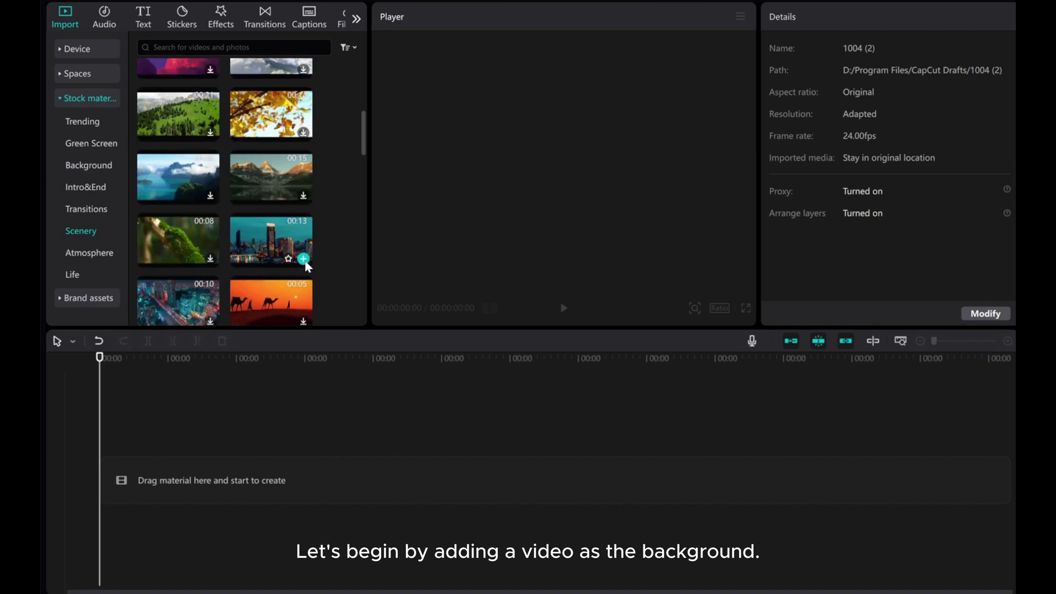
left_click(304, 260)
left_click(204, 476)
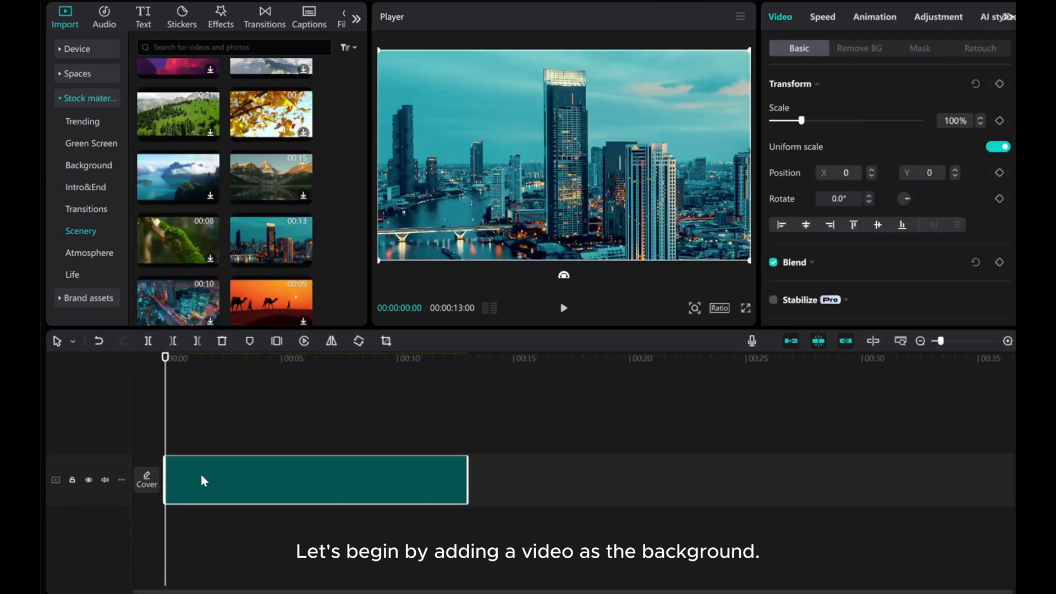
Add a default text clip above the city video and extend its duration slightly
left_click(145, 28)
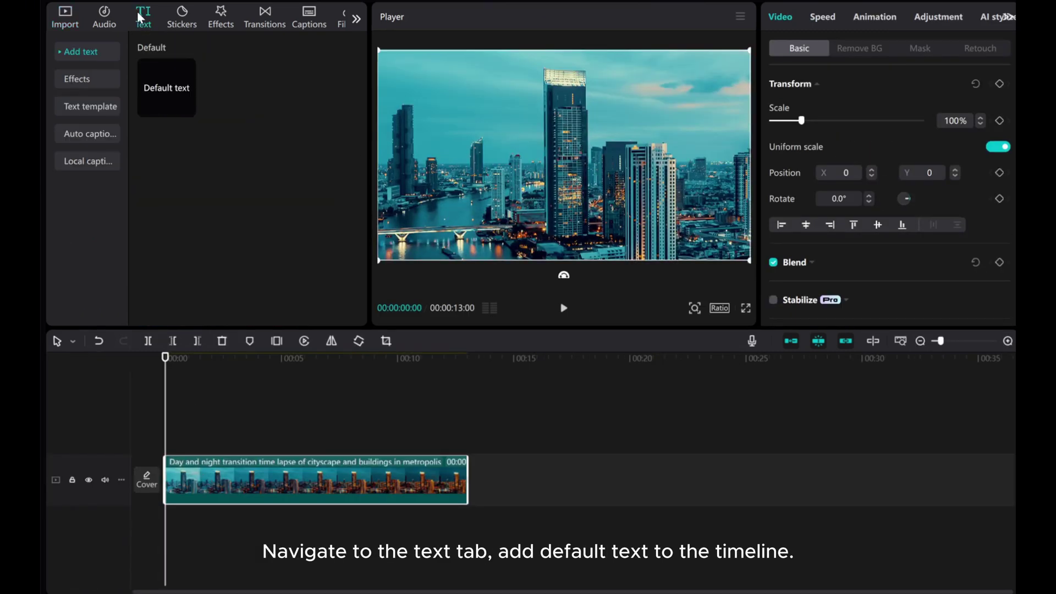
left_click(187, 109)
left_click(187, 108)
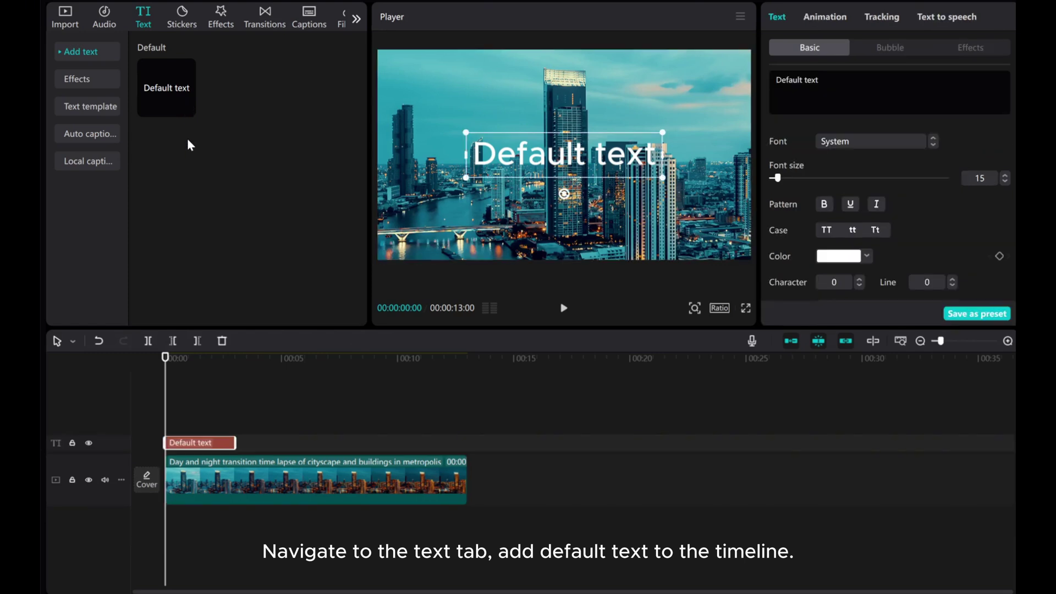
mouse_move(235, 442)
left_mouse_down()
mouse_move(268, 443)
mouse_move(243, 446)
left_mouse_up()
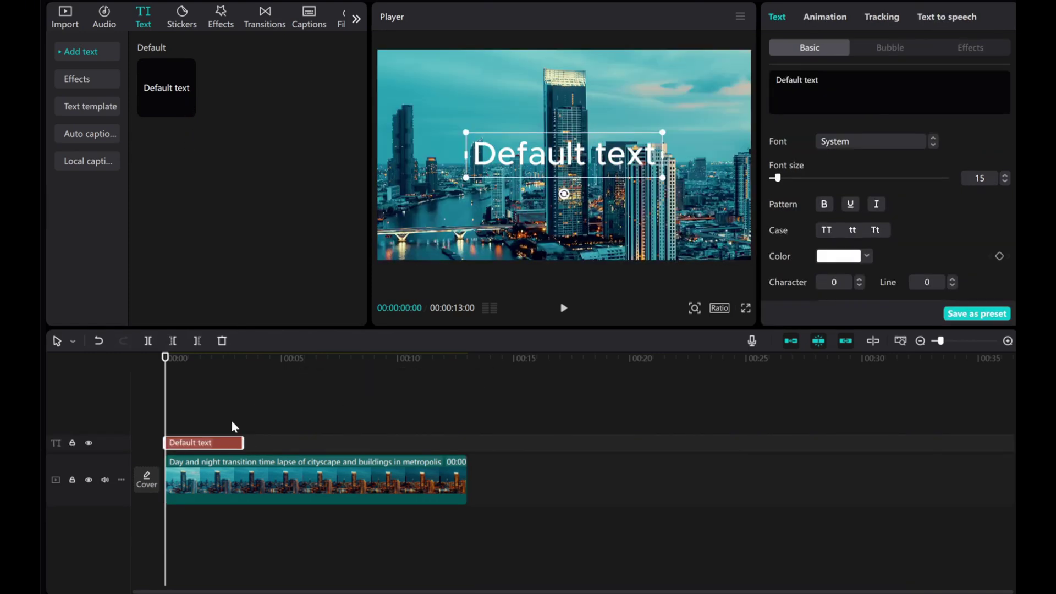
Replace the default text with "How to Create Text with Rounded Borders and Logo in CapCut PC"
left_click_drag(850, 86, 773, 81)
right_click(786, 85)
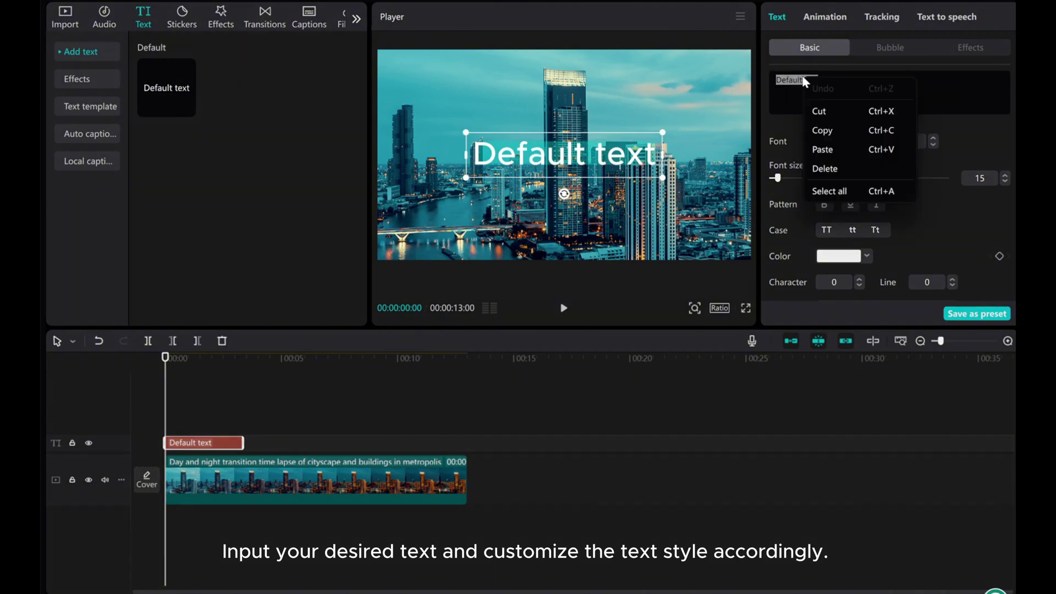
left_click(823, 145)
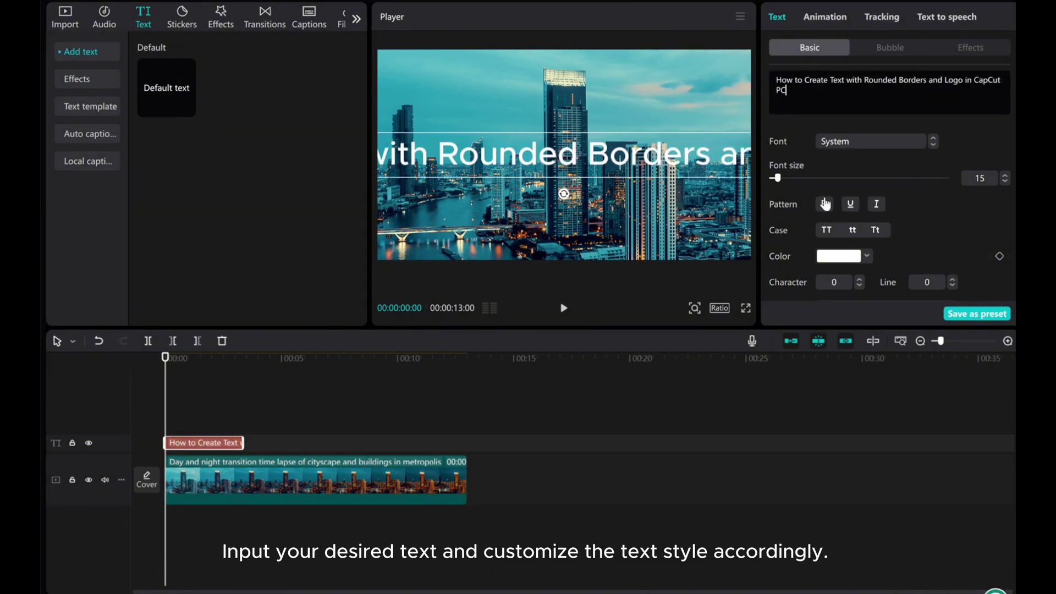
Set the title's font size to 7 and place it as two centred lines in the lower part of the frame
left_click_drag(778, 181, 775, 183)
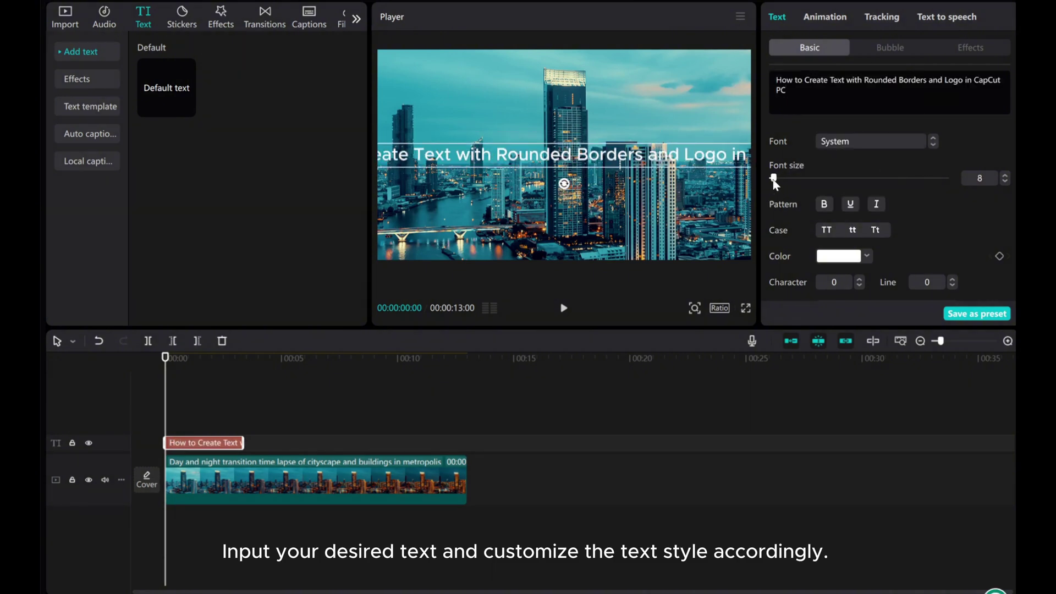
left_click(1005, 181)
left_click_drag(471, 157, 486, 202)
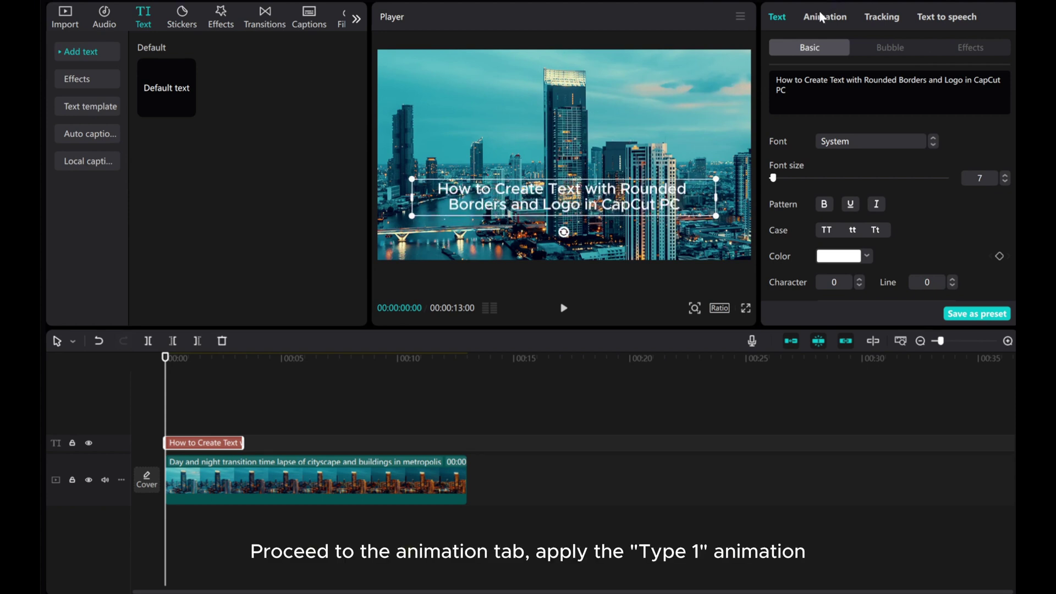
Apply the "Type 1" In animation to the title with a duration of 1.5 s
left_click(821, 21)
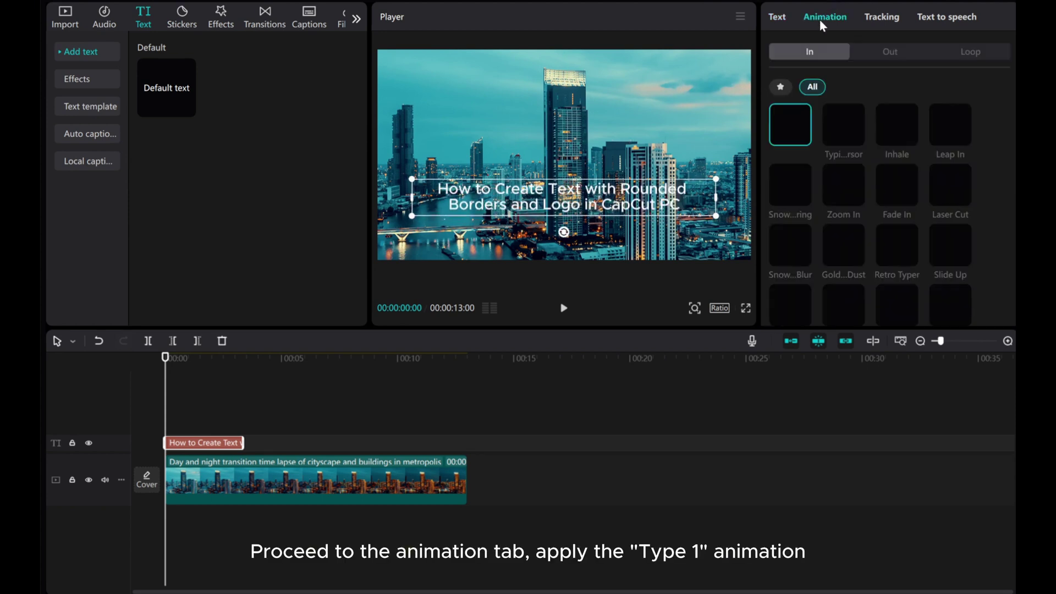
scroll(862, 199, "down", 2)
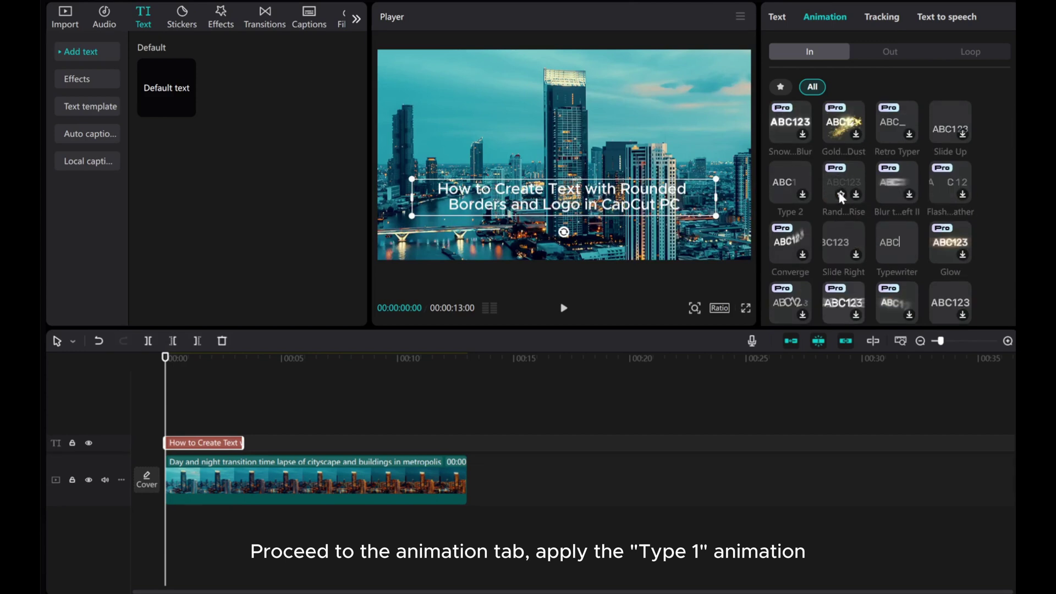
scroll(841, 197, "up", 1)
scroll(840, 193, "down", 2)
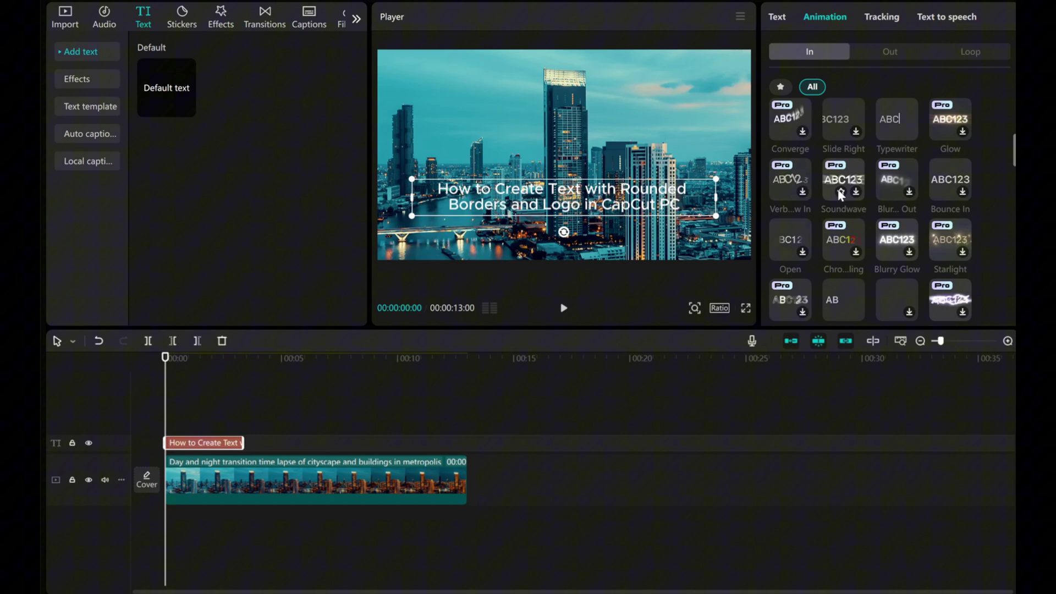
scroll(835, 249, "down", 2)
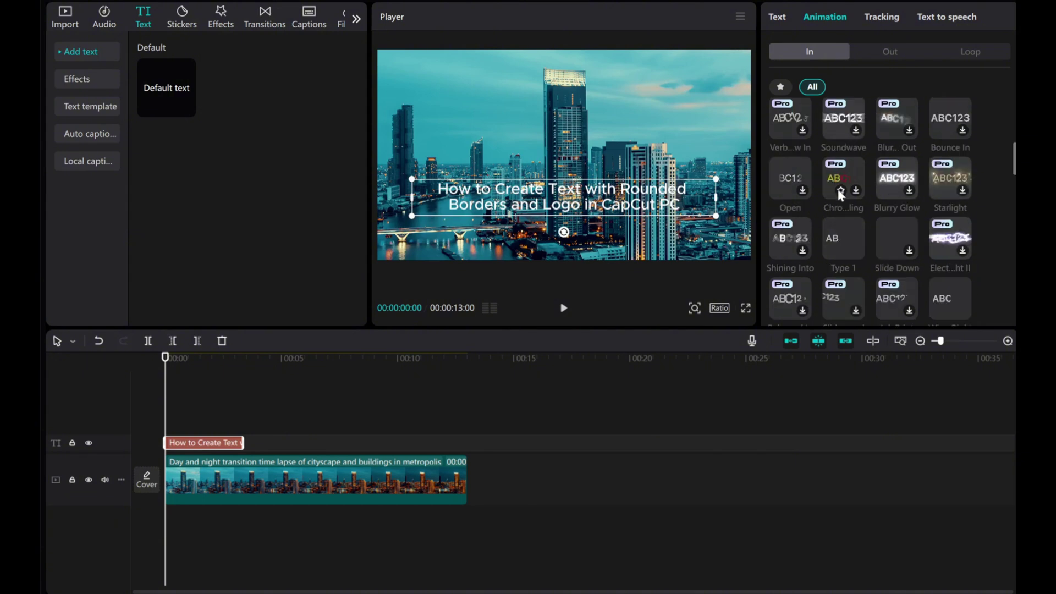
left_click(840, 235)
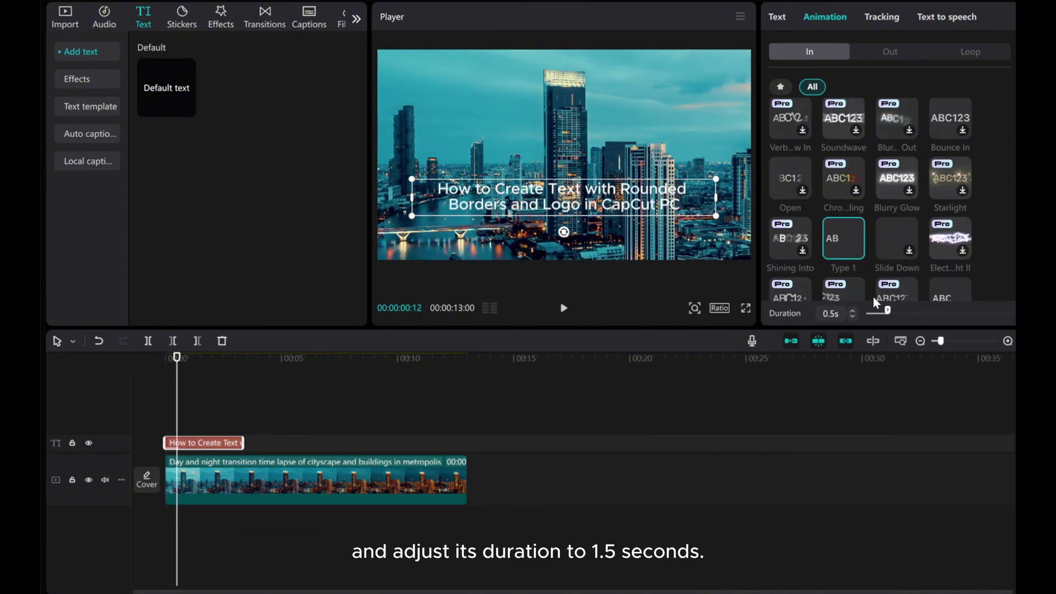
left_click_drag(886, 311, 929, 312)
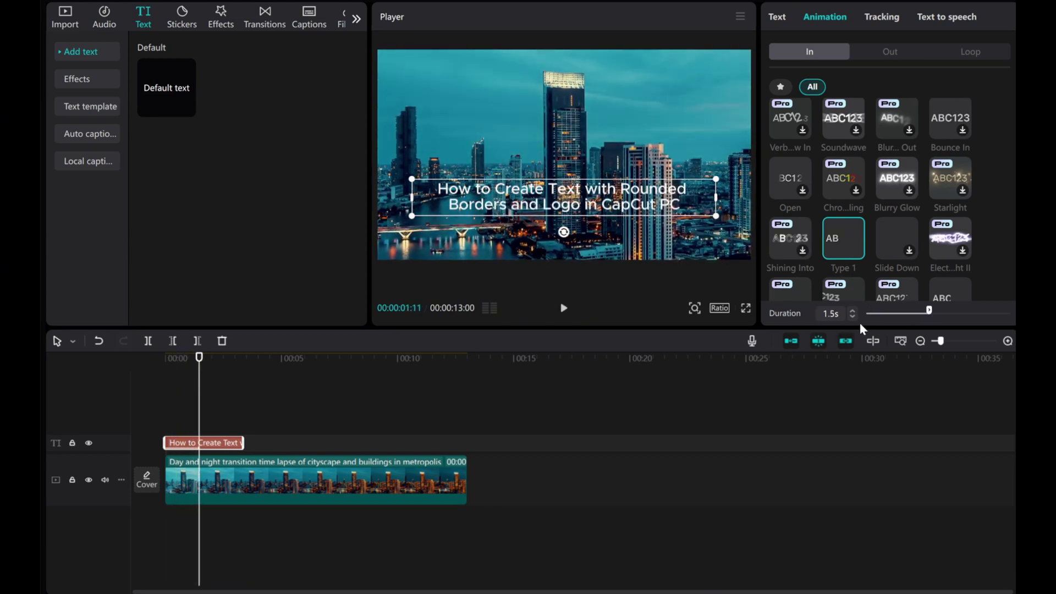
Add the white stock clip to the timeline between the title and the city video, starting at the beginning
left_click(66, 18)
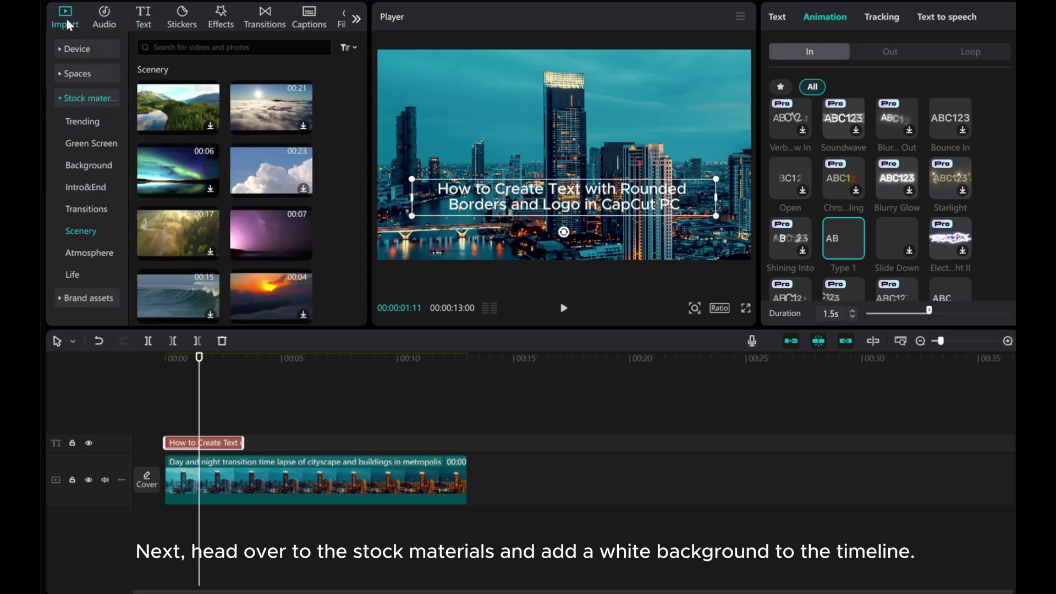
left_click(69, 96)
left_click_drag(268, 240, 181, 453)
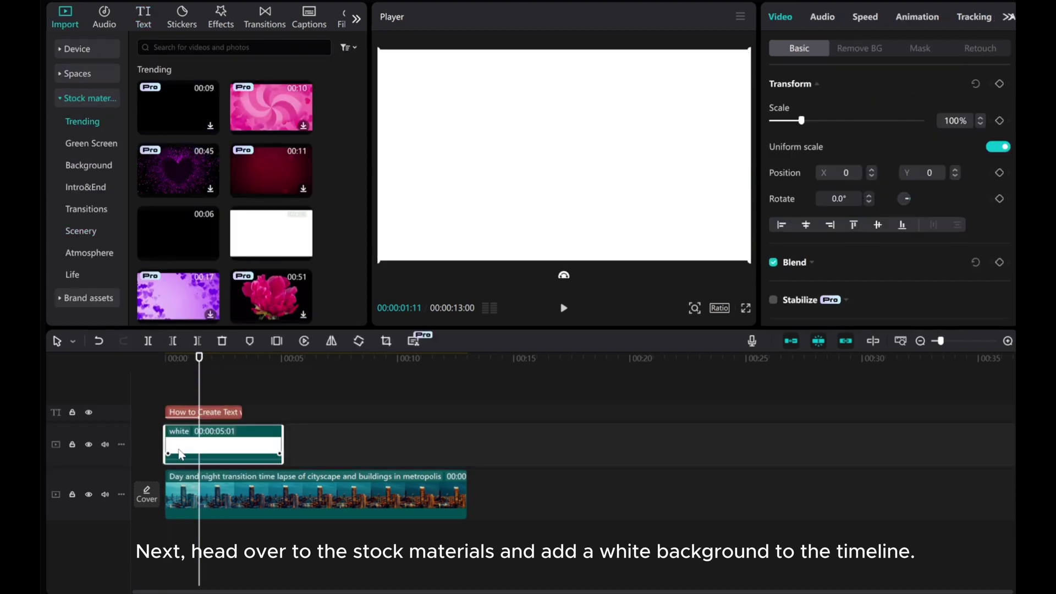
Recolour the white clip to solid red by moving the Red curve's upper end point to the shadows side
left_click(1008, 17)
left_click(897, 16)
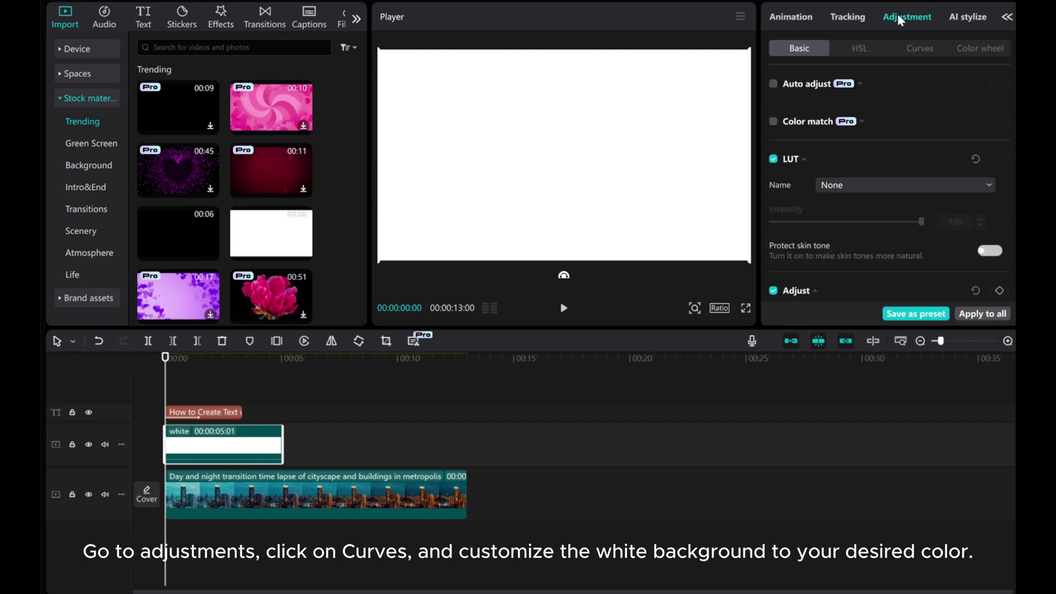
left_click(924, 57)
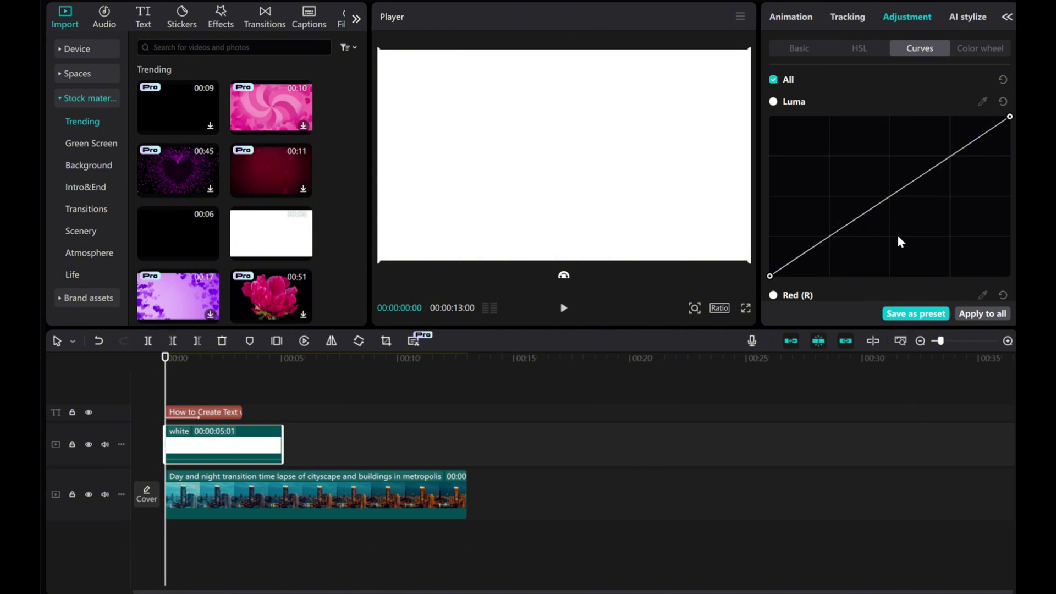
scroll(881, 215, "down", 5)
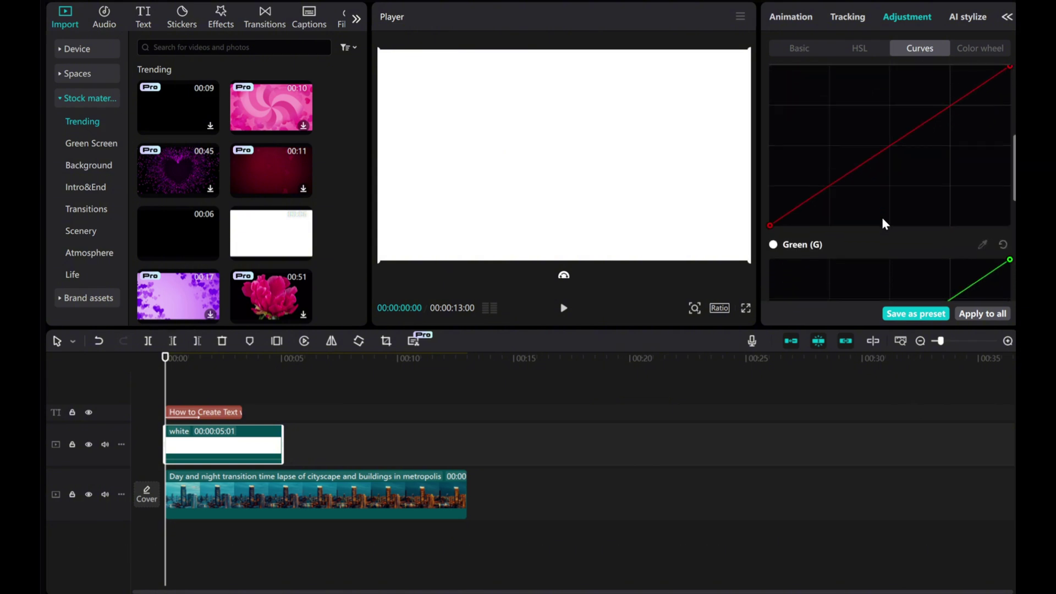
scroll(881, 219, "up", 2)
left_click_drag(1010, 116, 814, 116)
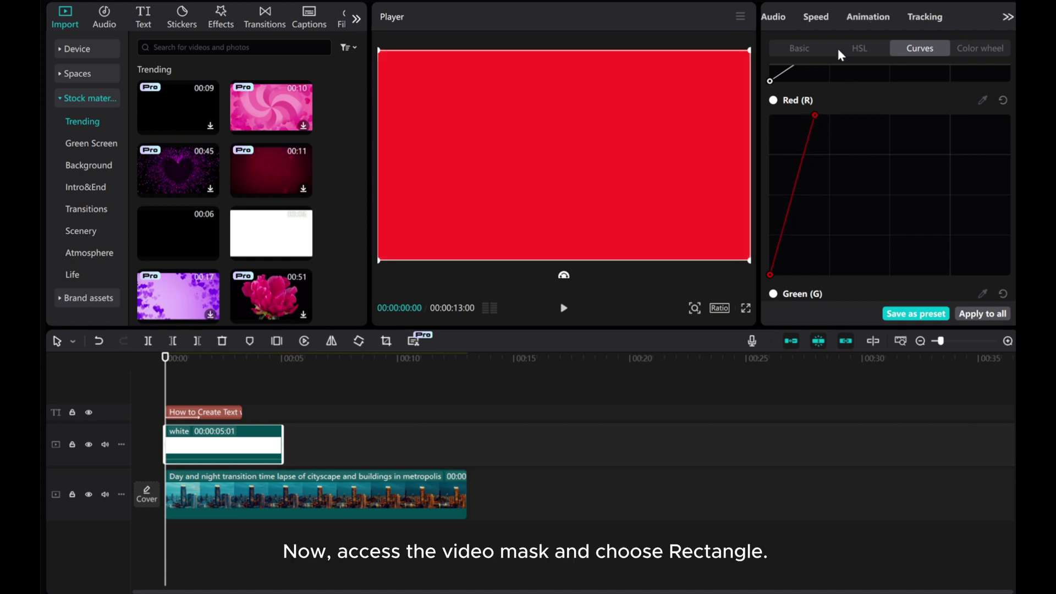
Apply a Rectangle mask to the red-tinted clip
left_click(1007, 18)
left_click(1007, 17)
left_click(782, 16)
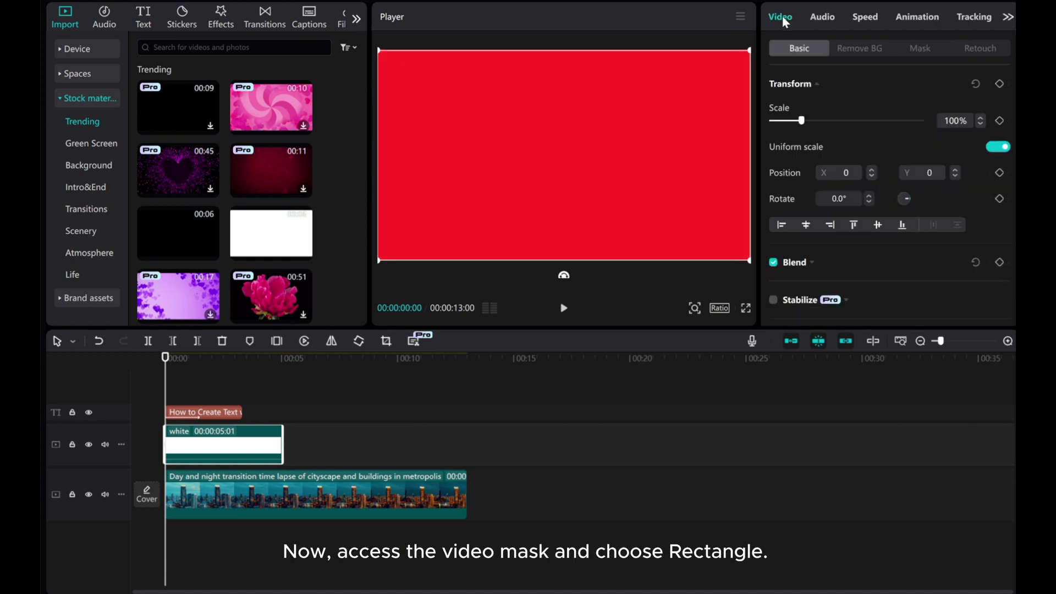
left_click(916, 51)
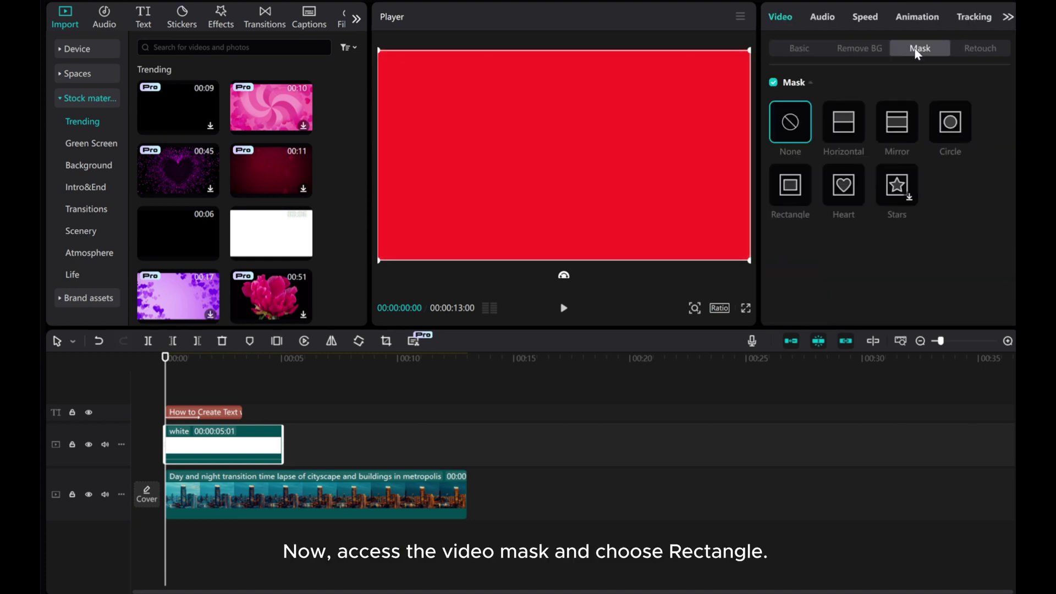
left_click(792, 203)
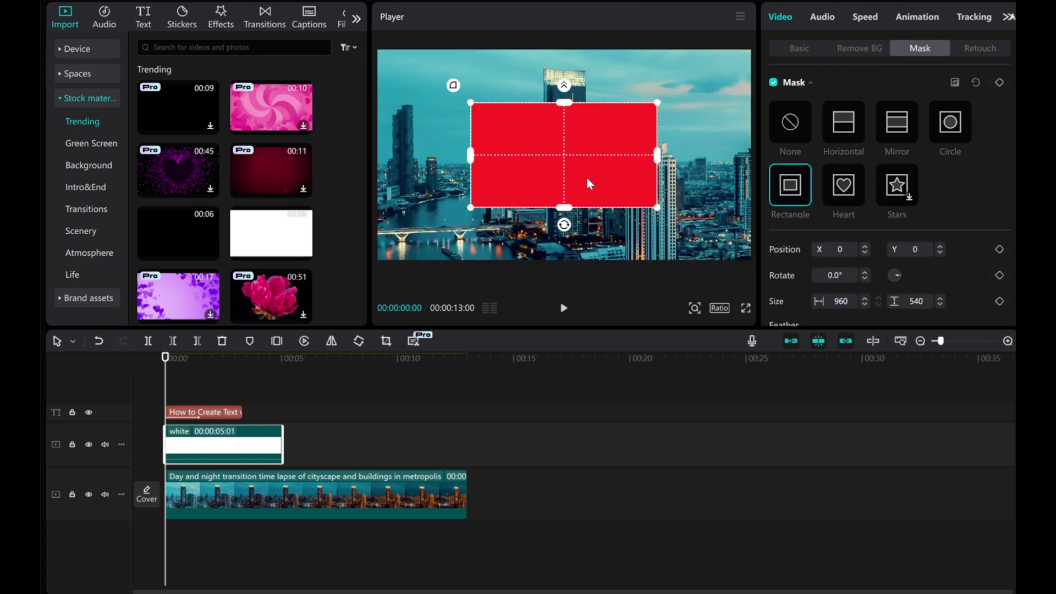
Fit the rectangle mask around the two-line title, at position X 0, Y -209 with a size of about 1438 by 278
left_click_drag(164, 389, 209, 388)
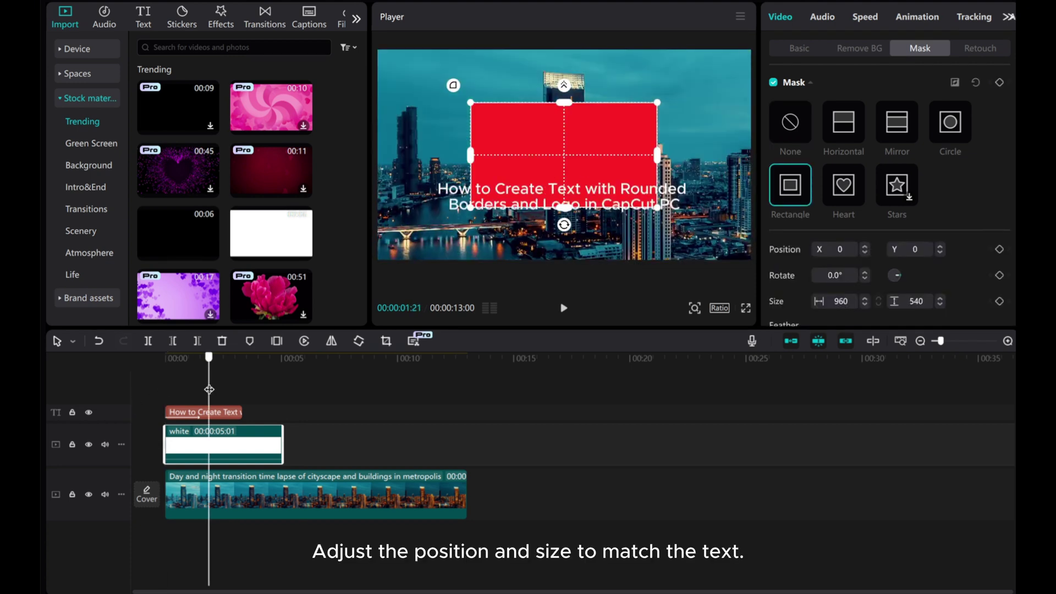
left_click_drag(522, 156, 484, 201)
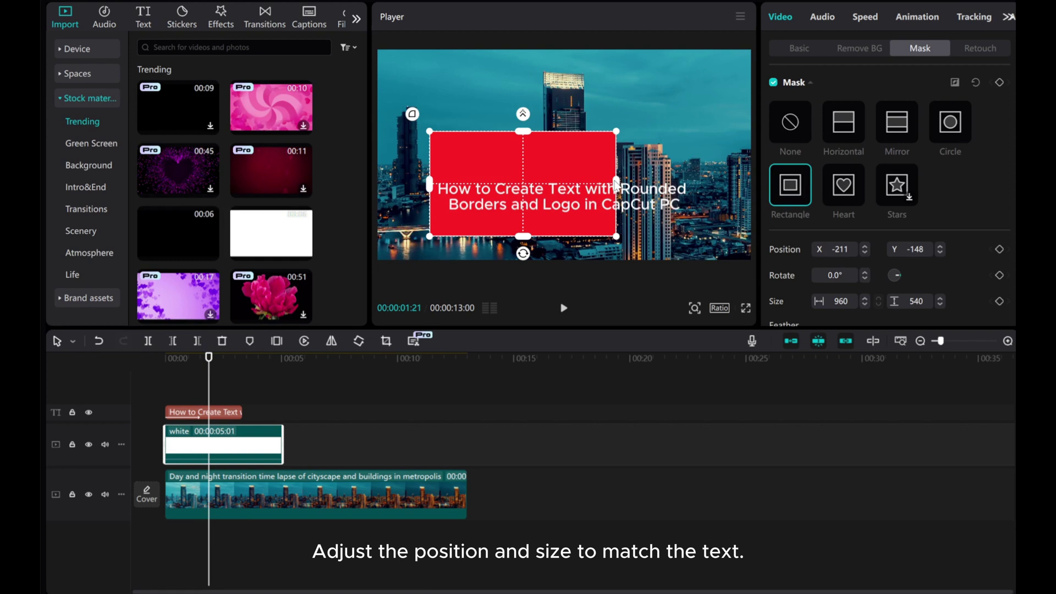
left_click_drag(616, 183, 665, 184)
left_click_drag(572, 197, 613, 197)
left_click_drag(564, 131, 563, 222)
left_click_drag(552, 184, 563, 169)
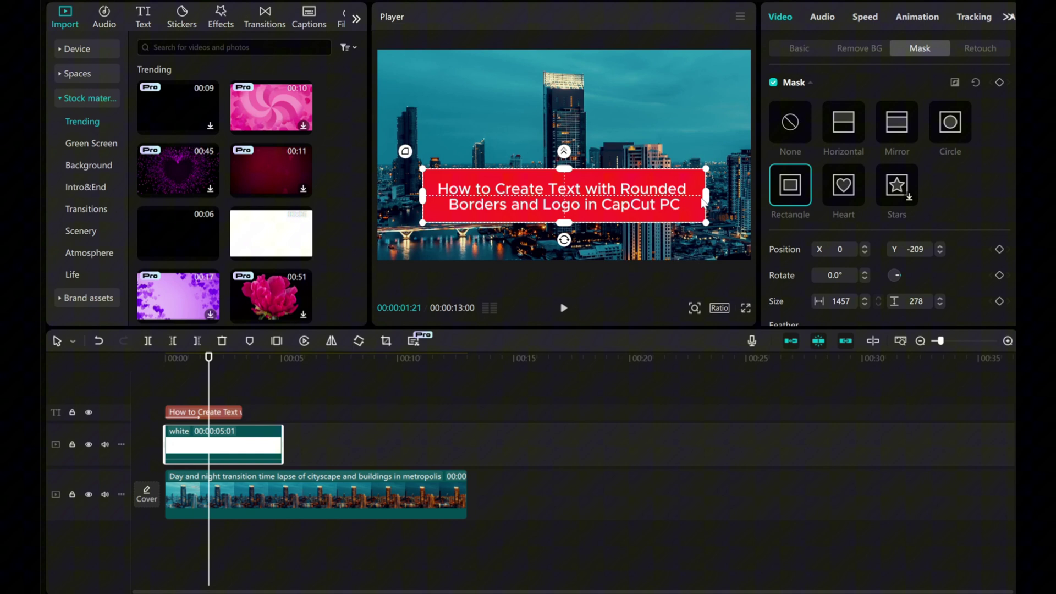
left_click_drag(703, 202, 701, 201)
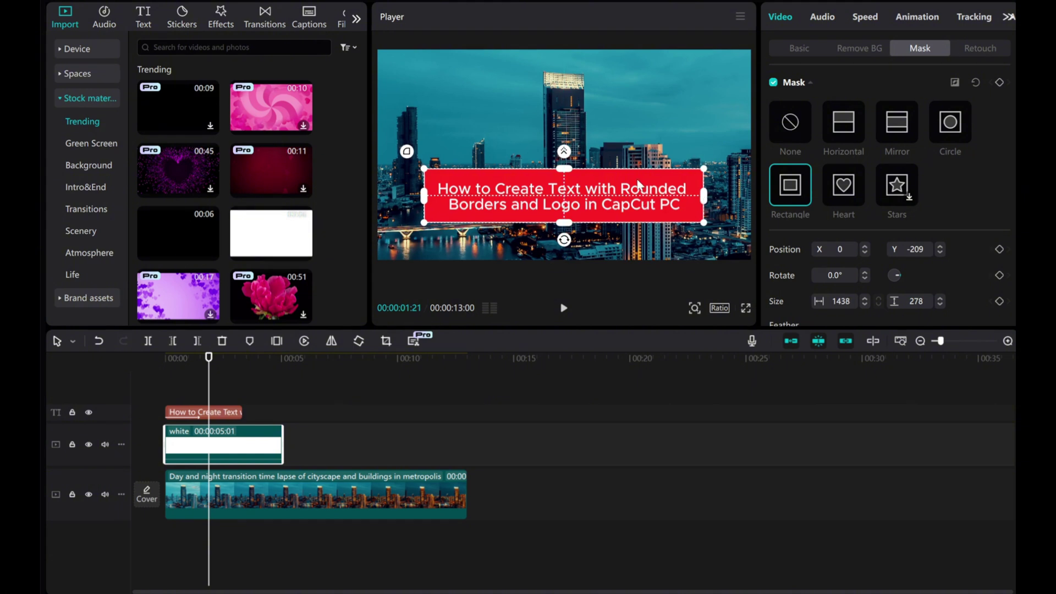
Set the rectangle mask's round corners to 30 and turn the masked clip into a compound clip
scroll(853, 222, "down", 2)
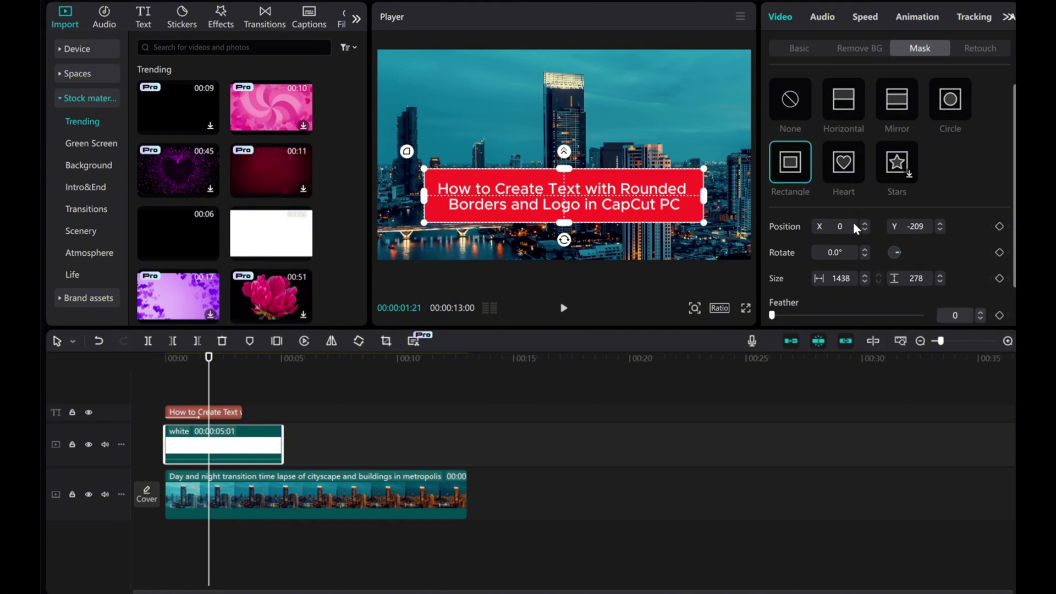
scroll(888, 256, "down", 1)
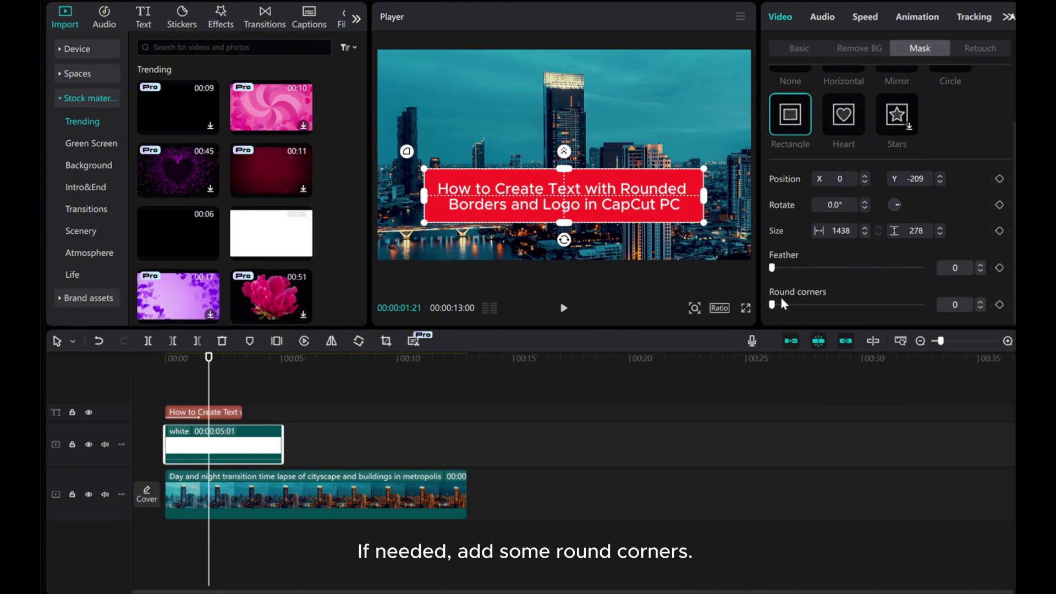
left_click_drag(772, 304, 818, 302)
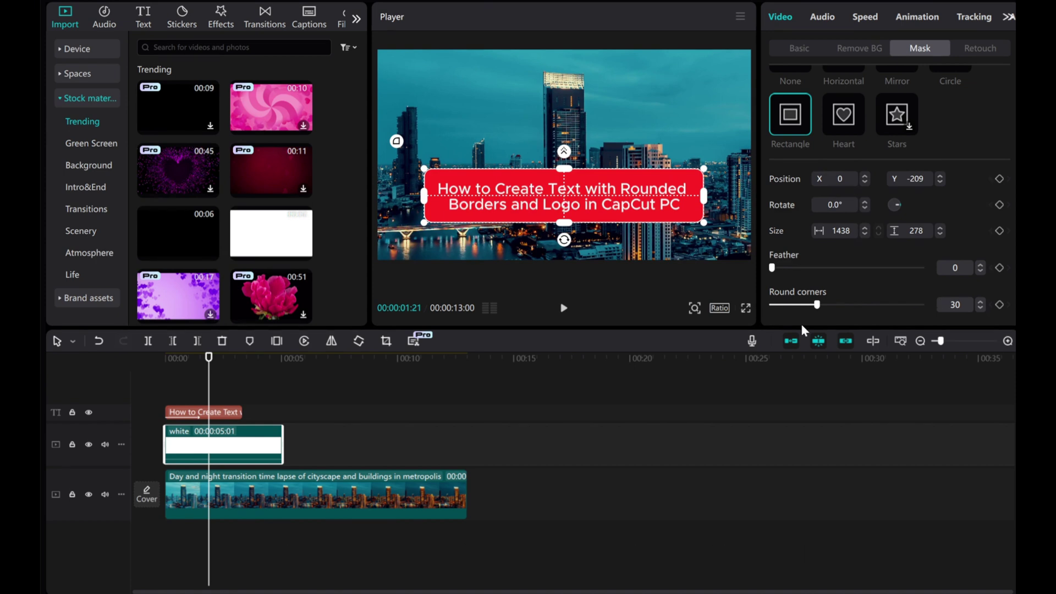
right_click(239, 446)
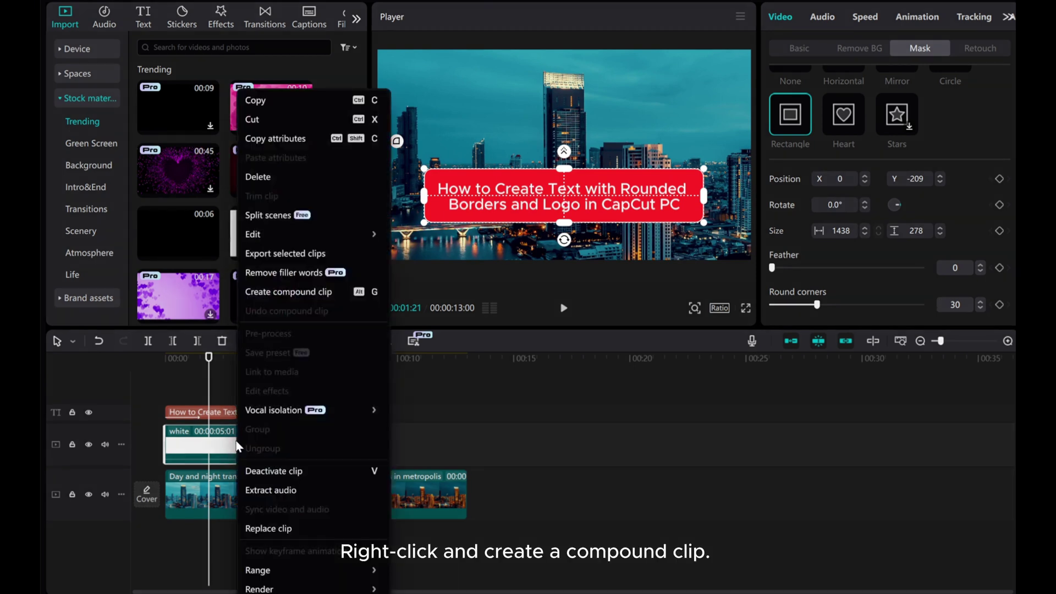
left_click(277, 290)
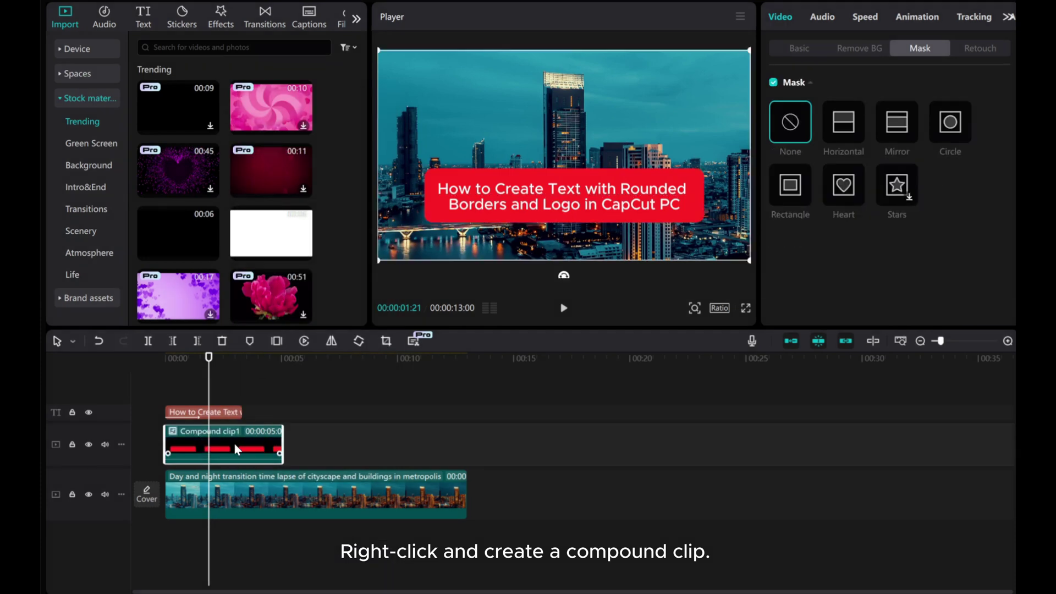
Apply a Rectangle mask to the red compound clip, reverse it and move it down over the title
left_click(788, 194)
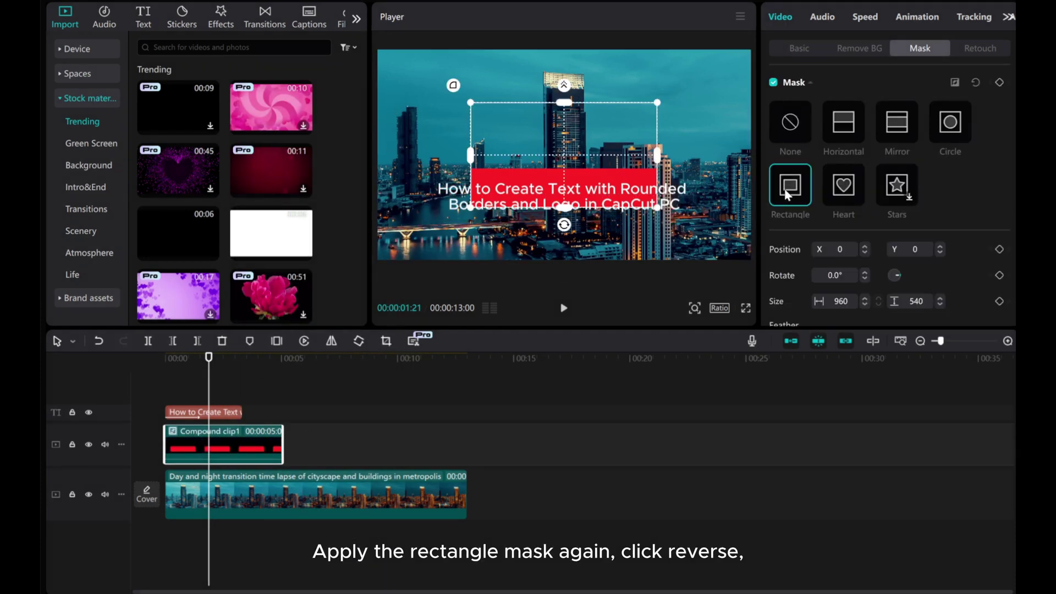
left_click(954, 83)
left_click_drag(621, 188, 620, 203)
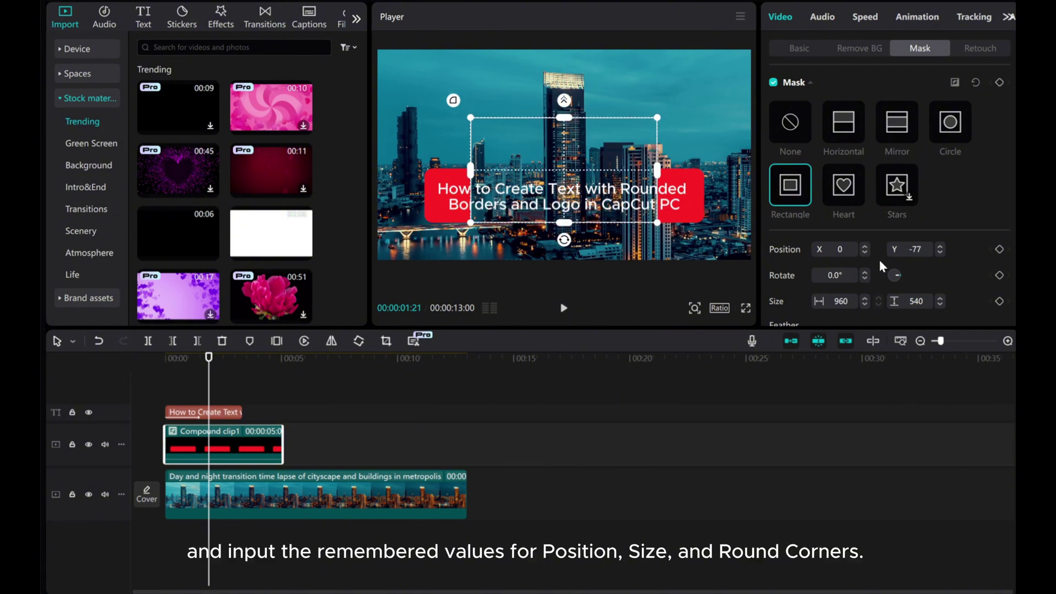
Set the reversed mask's Y position to -209, its size to 1438 by 278 and its round corners to 30
scroll(879, 257, "down", 2)
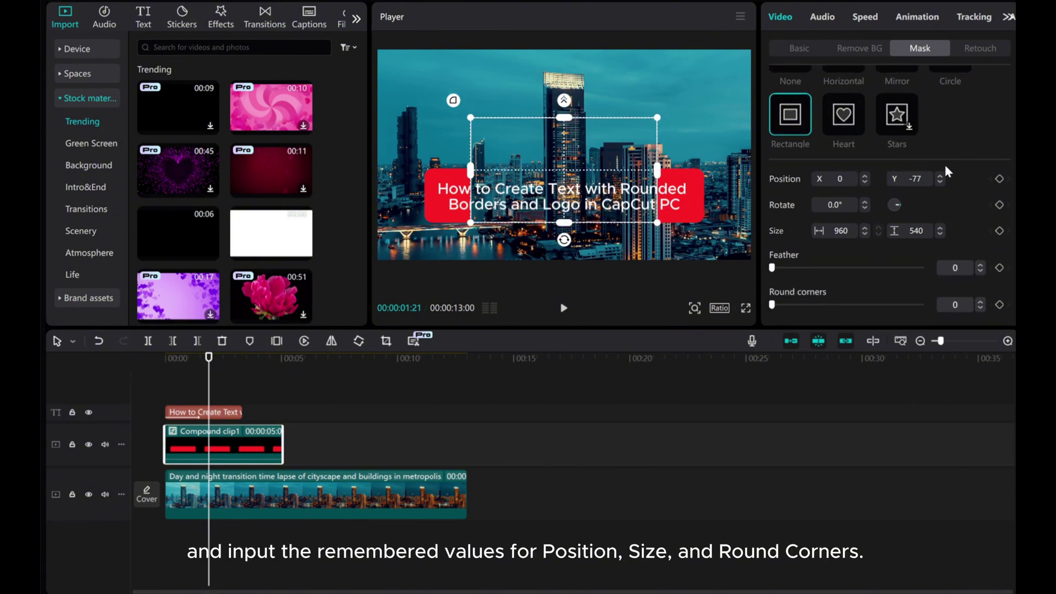
left_click_drag(913, 181, 931, 185)
type("209")
key("Return")
left_click_drag(832, 230, 927, 231)
type("14")
type("278")
key("Return")
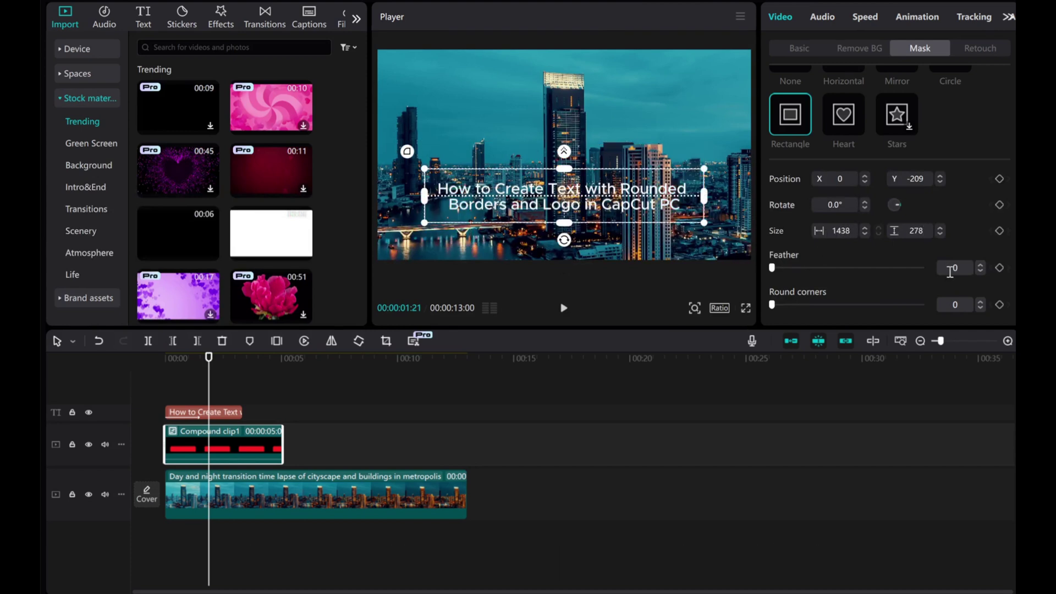
type("30")
key("Return")
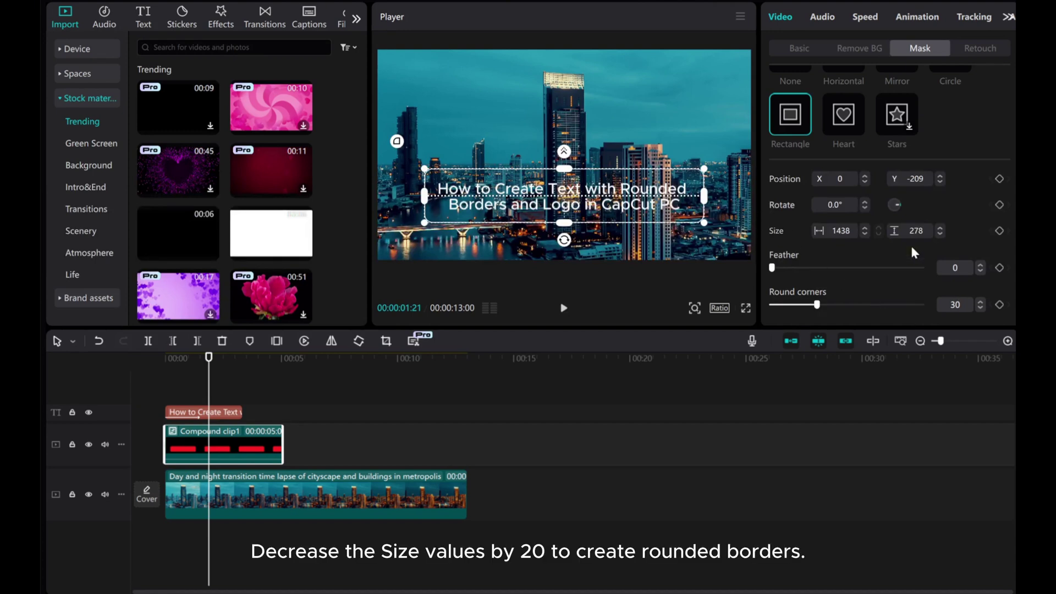
Reduce the reversed rectangle mask's size to 1428 by 268
left_click_drag(841, 230, 846, 230)
type("2")
key("Return")
left_click(916, 230)
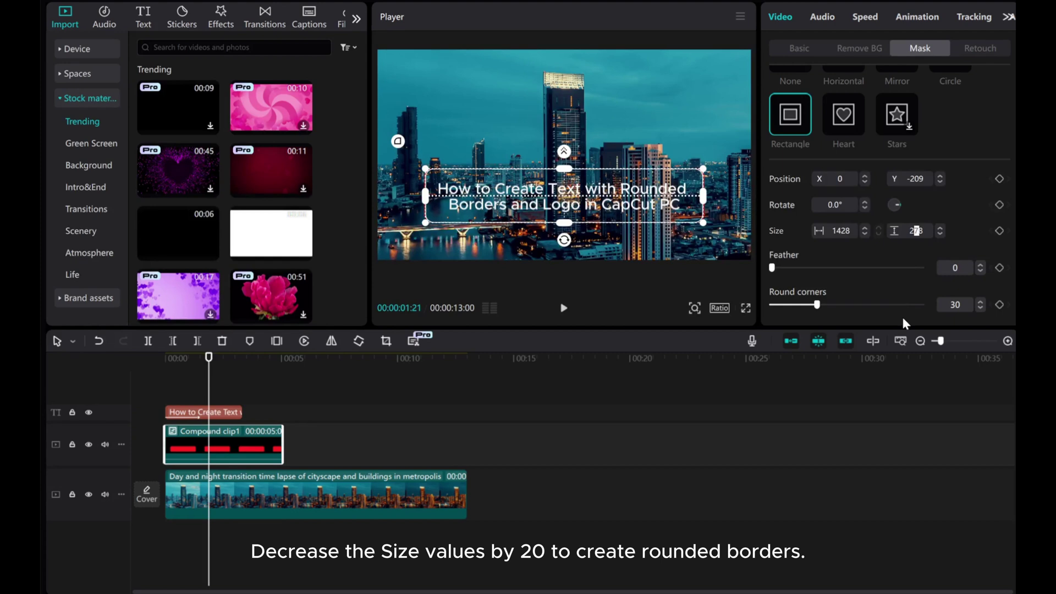
key("BackSpace")
type("5")
key("Return")
Thicken the red border by reducing the compound clip's mask size to 1418 by 258
left_click(214, 413)
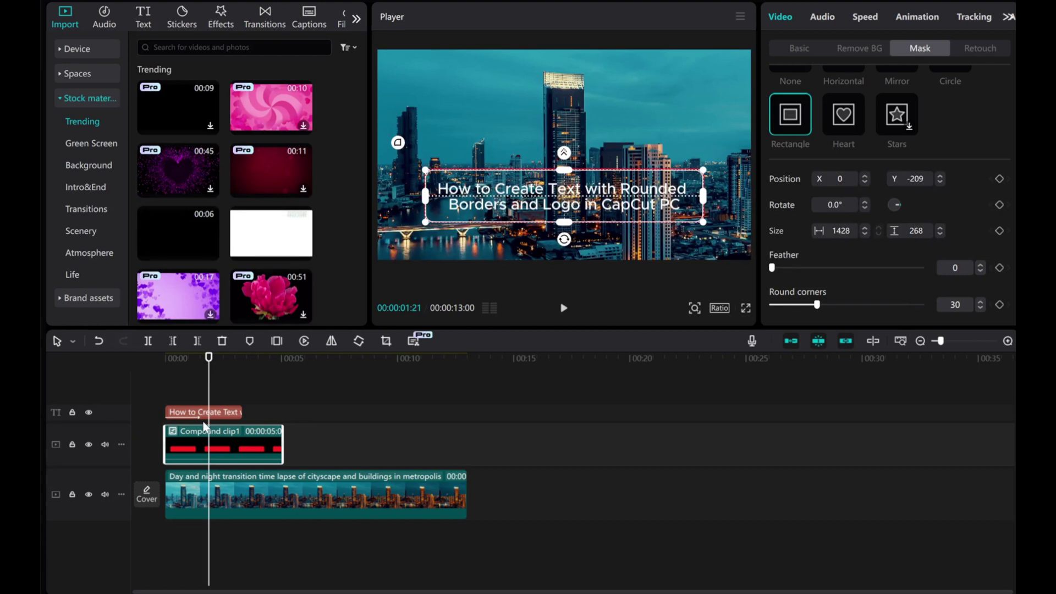
left_click(204, 440)
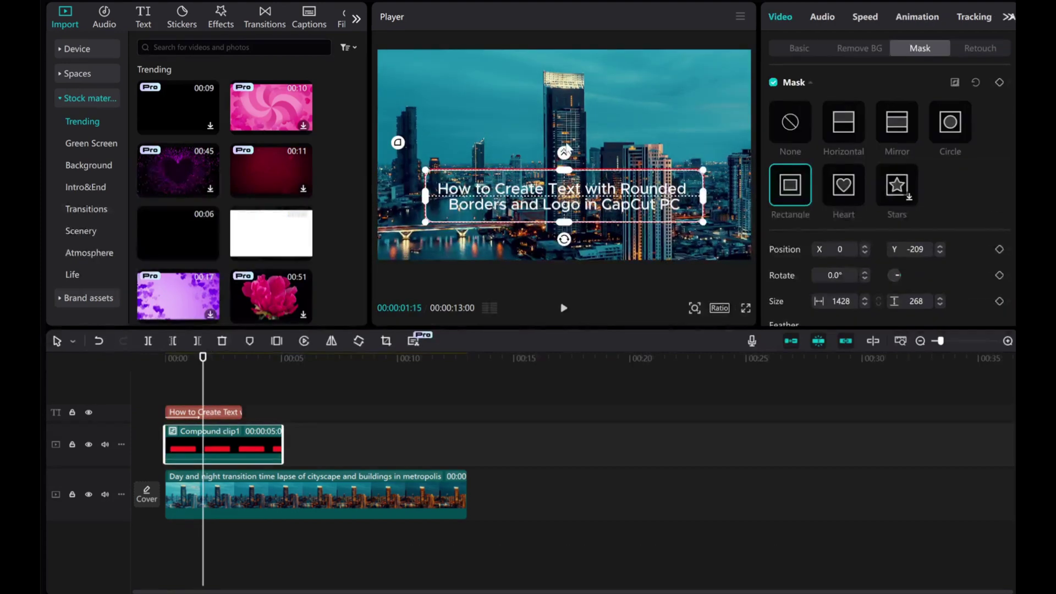
scroll(841, 296, "down", 1)
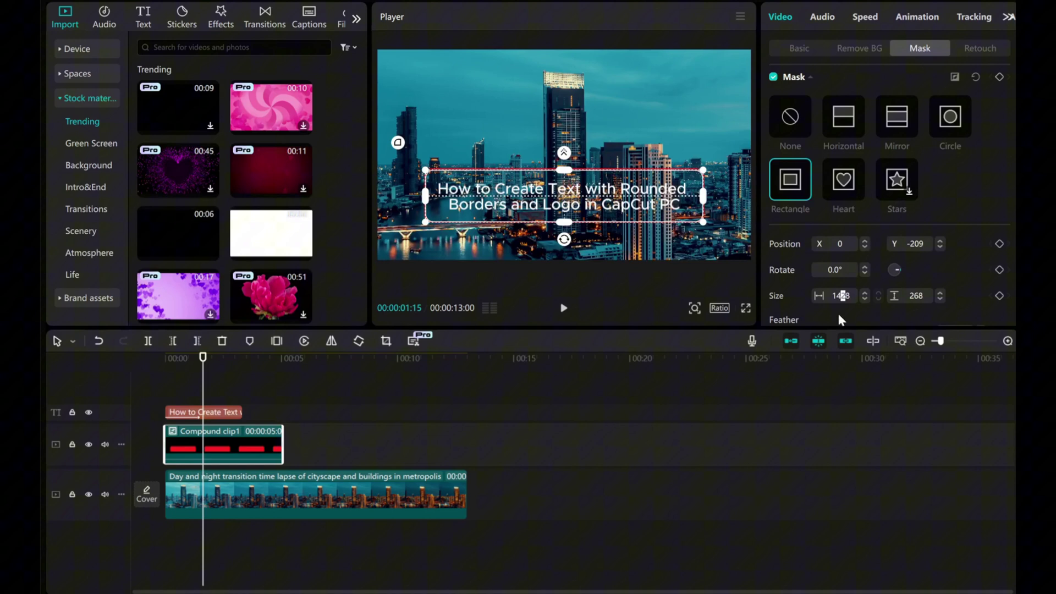
key("Return")
left_click_drag(914, 296, 918, 295)
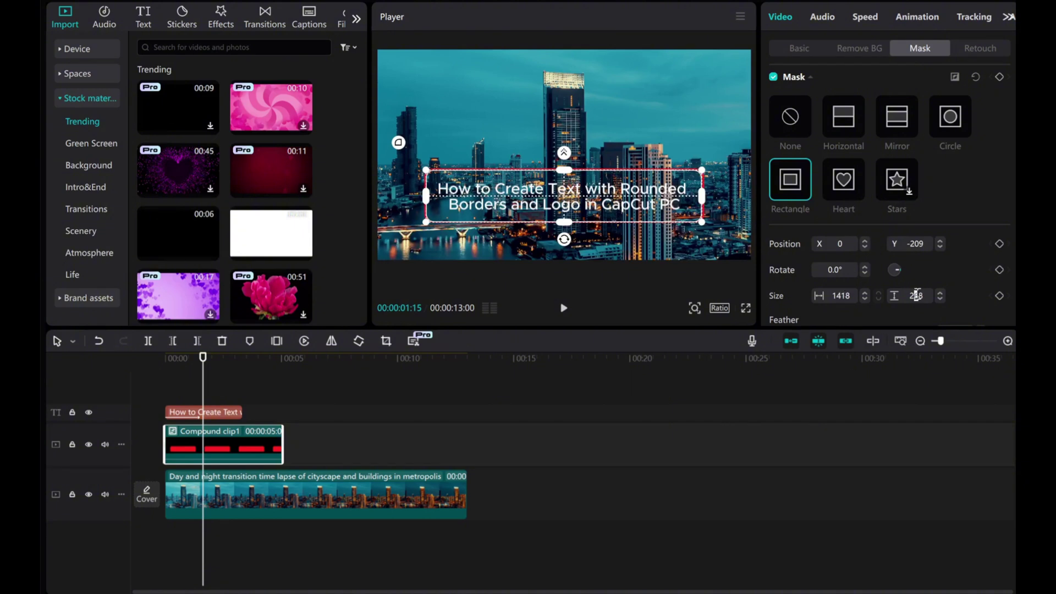
key("Return")
Apply the Fade In entrance animation to the red border compound clip
left_click(234, 412)
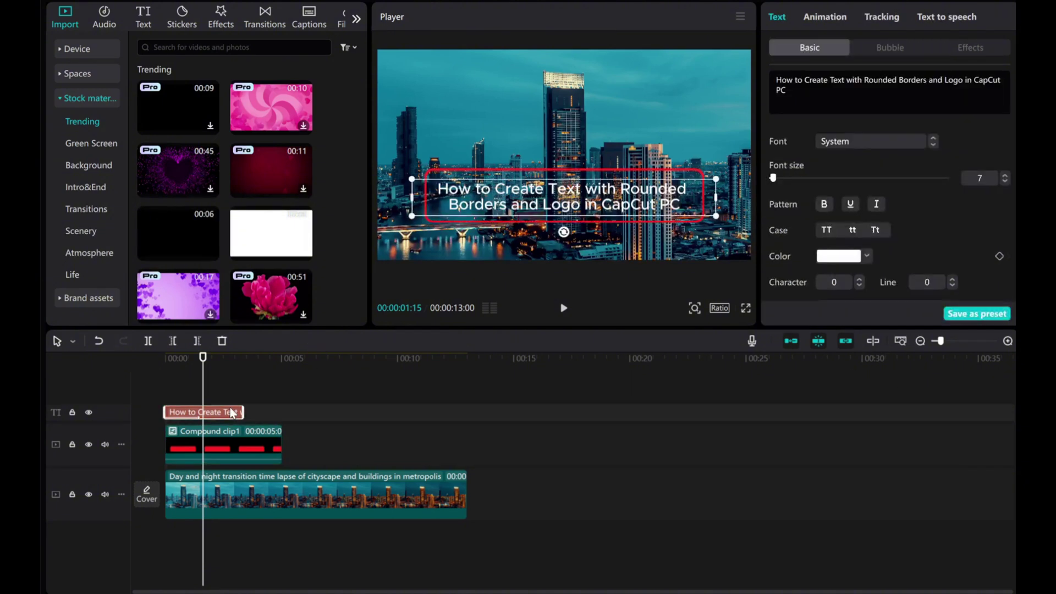
mouse_move(202, 397)
left_mouse_down()
mouse_move(165, 397)
mouse_move(195, 397)
left_mouse_up()
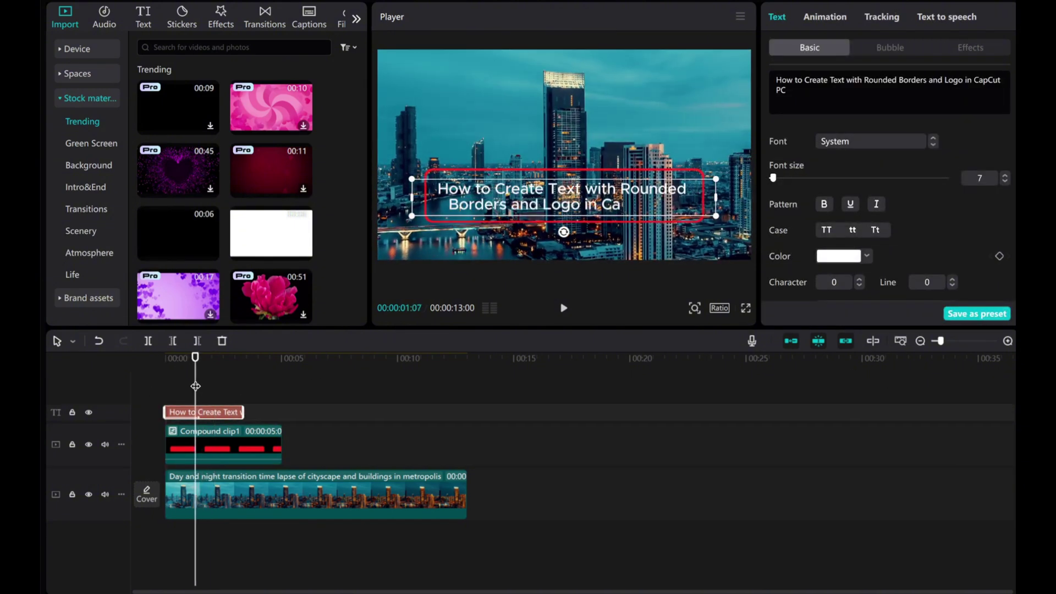
left_click(211, 444)
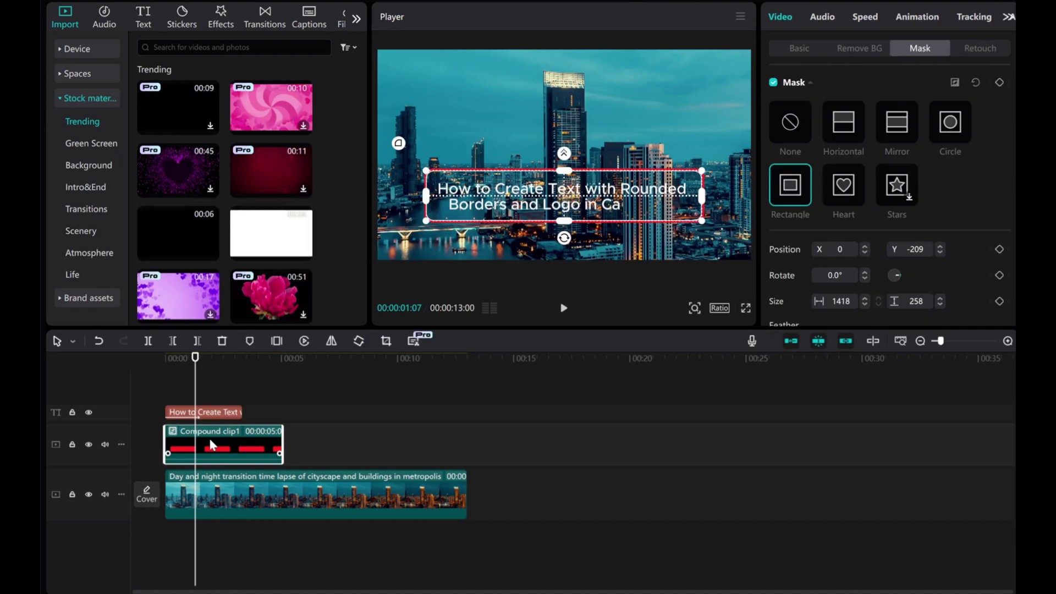
left_click(911, 17)
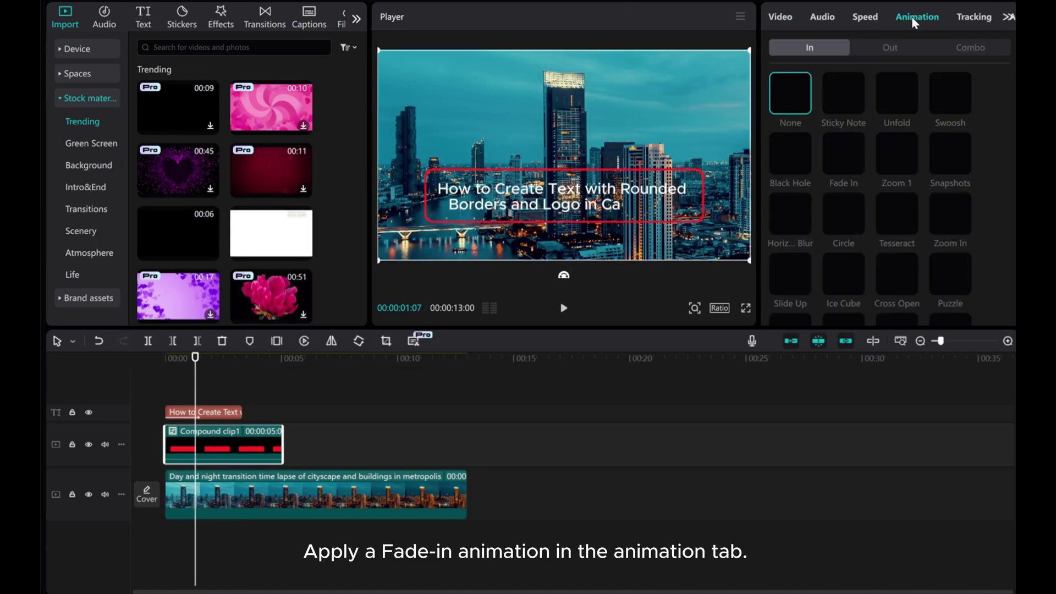
left_click(842, 156)
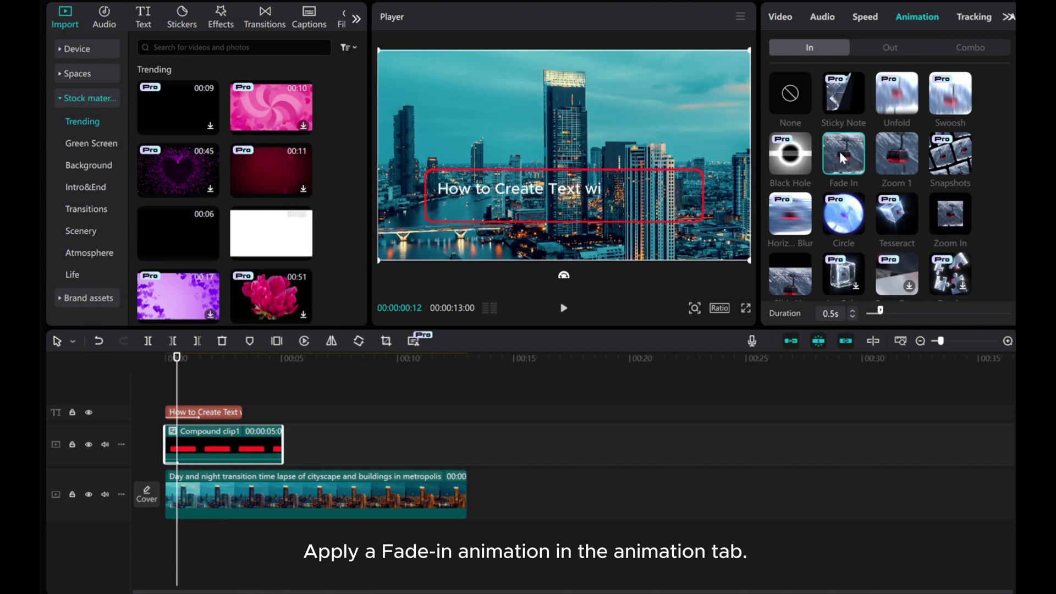
Duplicate the red border compound clip onto the track above it and reverse the duplicate's mask
left_click(1007, 341)
right_click(210, 447)
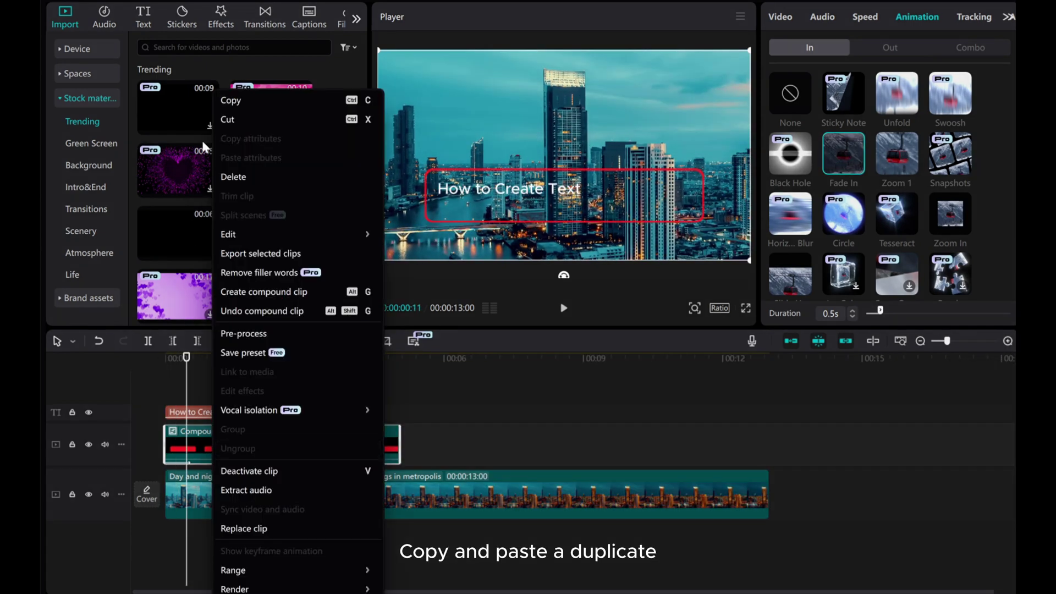
left_click(240, 101)
right_click(191, 421)
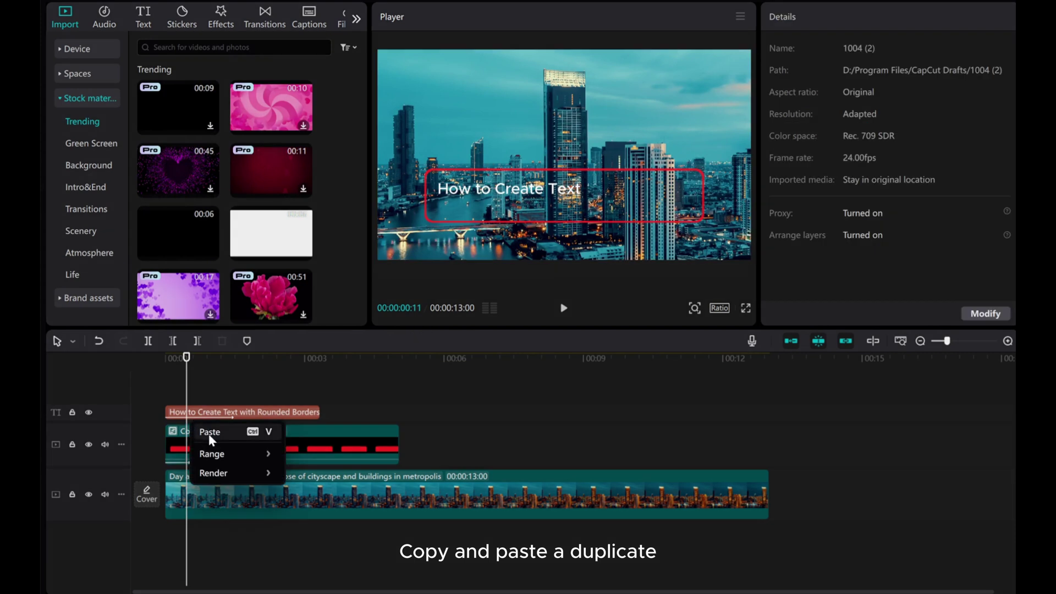
left_click(209, 433)
left_click_drag(204, 433, 207, 434)
key("space")
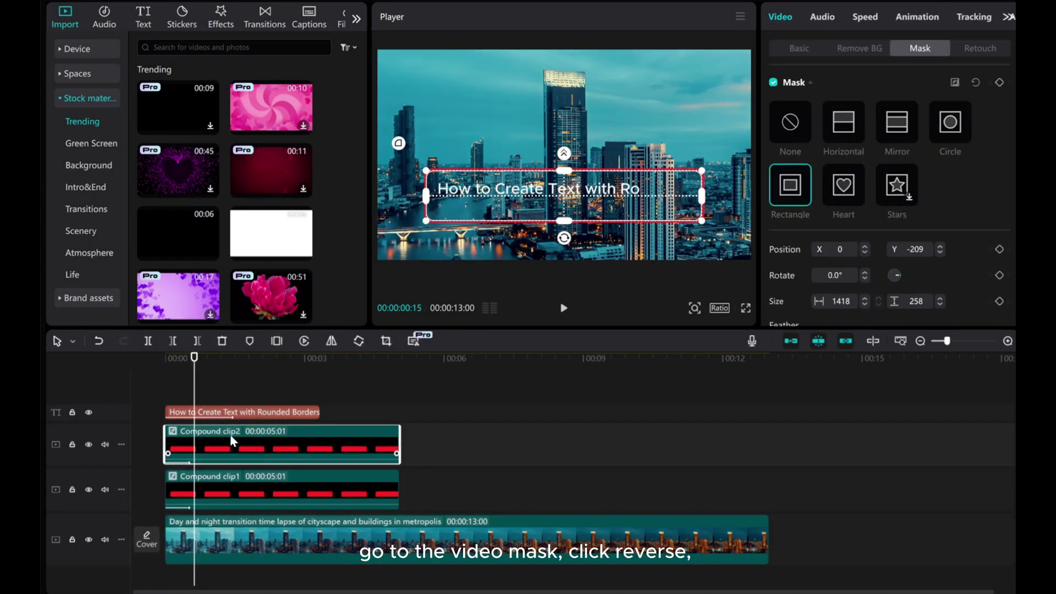
left_click(955, 88)
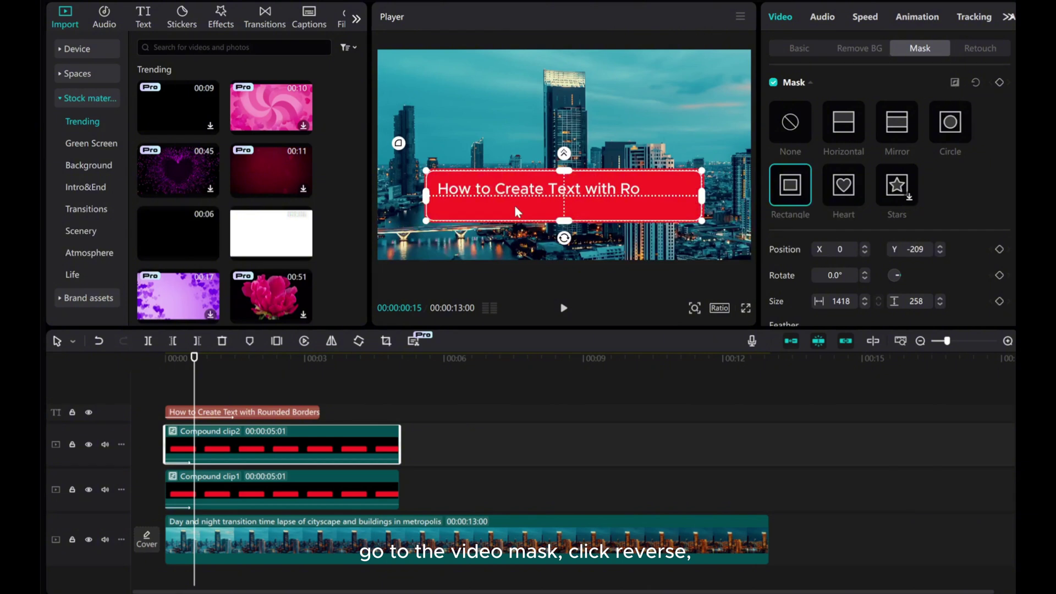
Replace the duplicated compound clip with the black stock background and set its opacity to 50%
left_click_drag(164, 228, 203, 449)
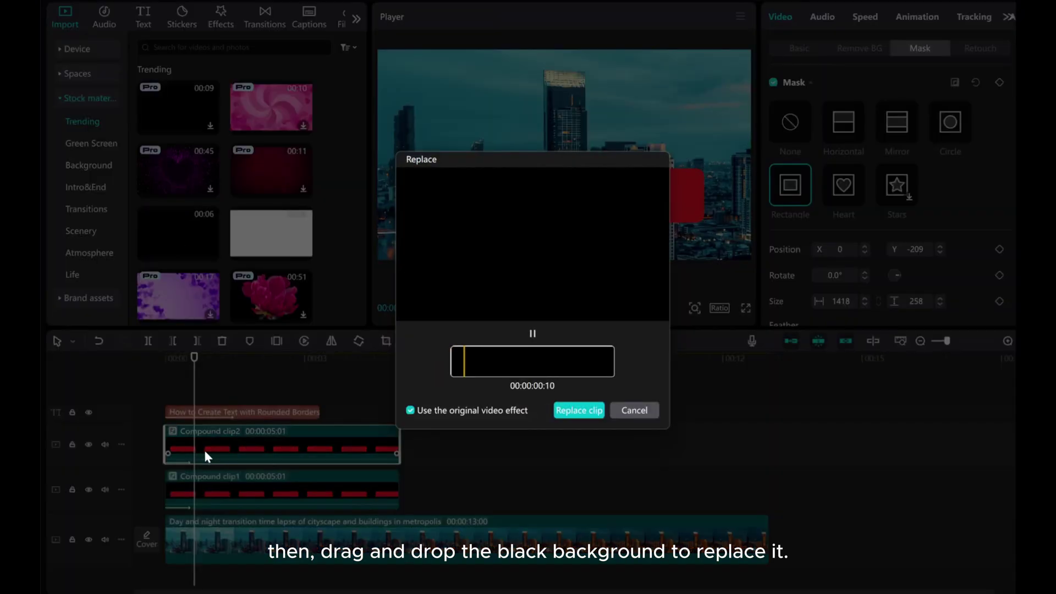
left_click(575, 411)
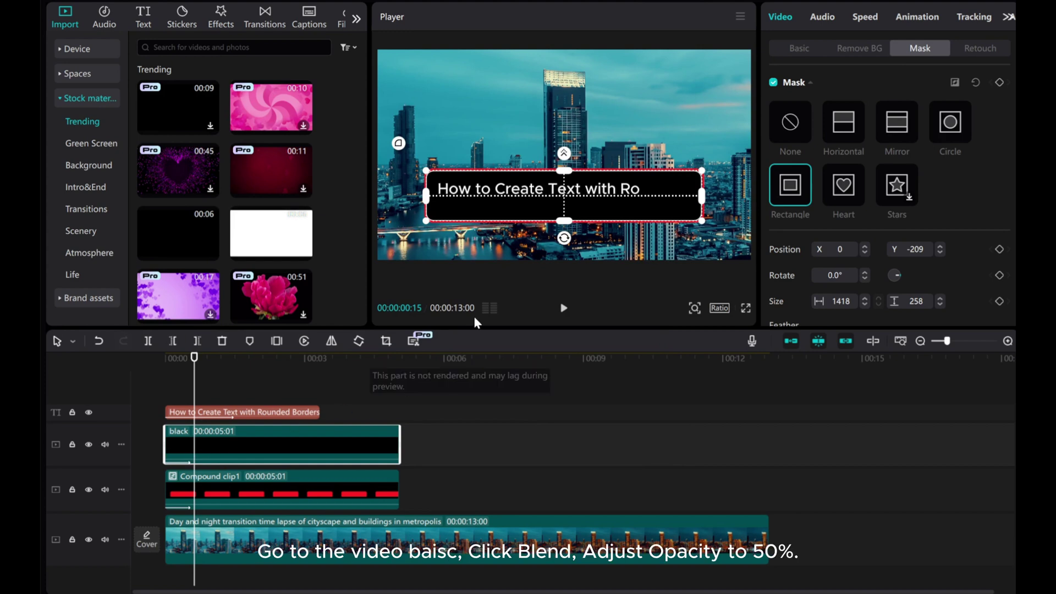
left_click(799, 48)
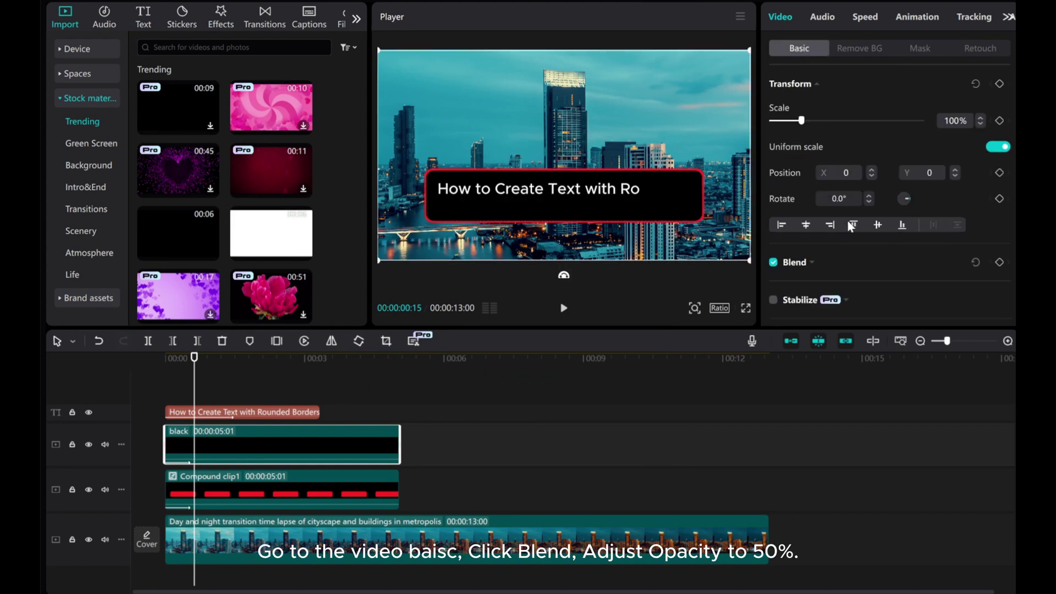
scroll(880, 193, "down", 3)
left_click(813, 165)
left_click_drag(919, 226, 847, 230)
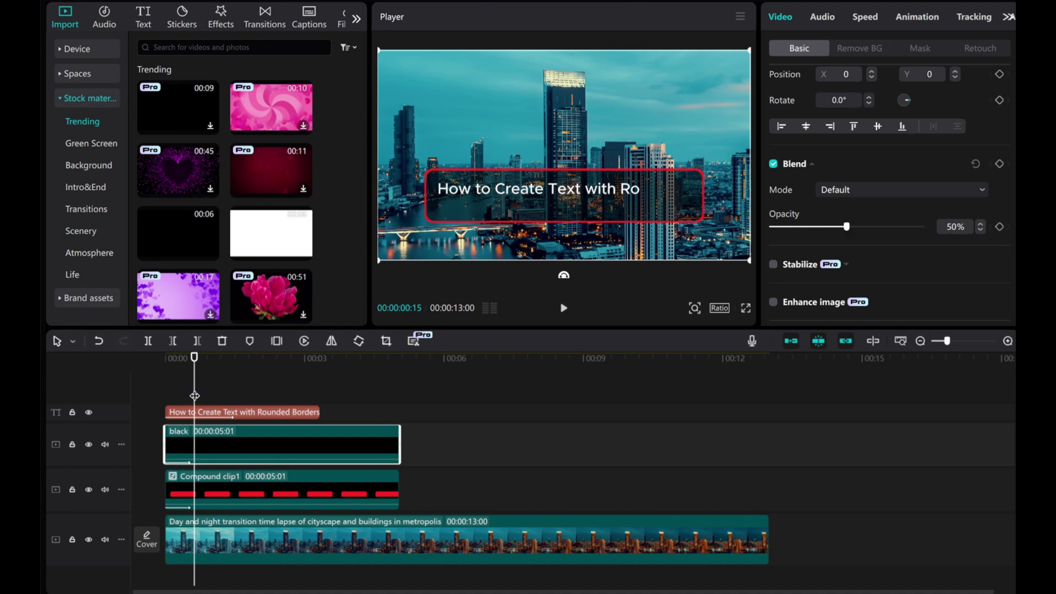
Place the logo image 1200x600wa.png above the title at the timeline start and extend the title to match the other overlay clips
left_click_drag(194, 396, 147, 395)
left_click(76, 50)
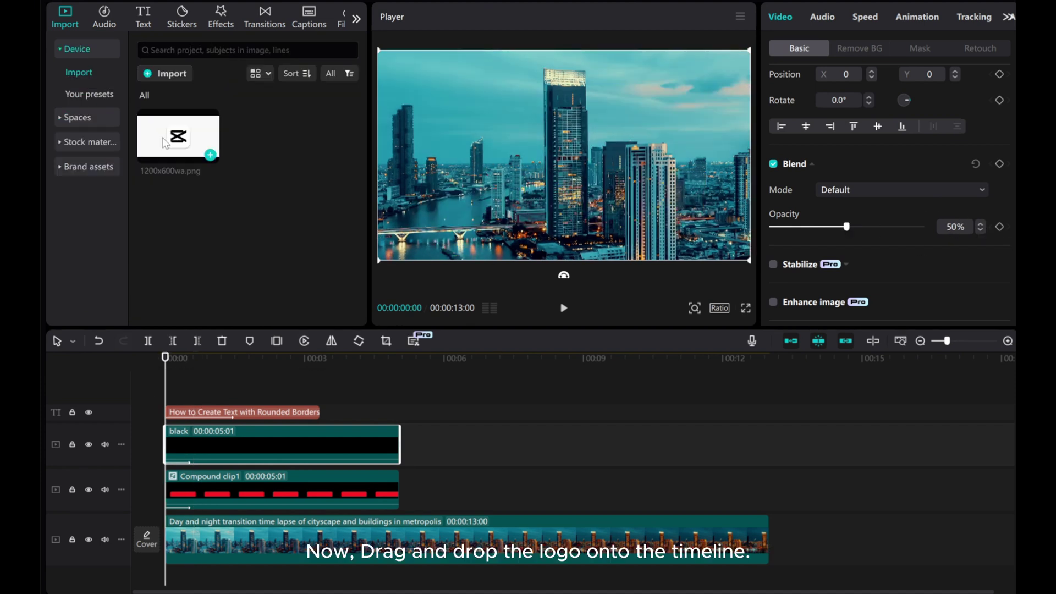
left_click_drag(155, 143, 183, 425)
left_click_drag(319, 441, 399, 441)
left_click(325, 409)
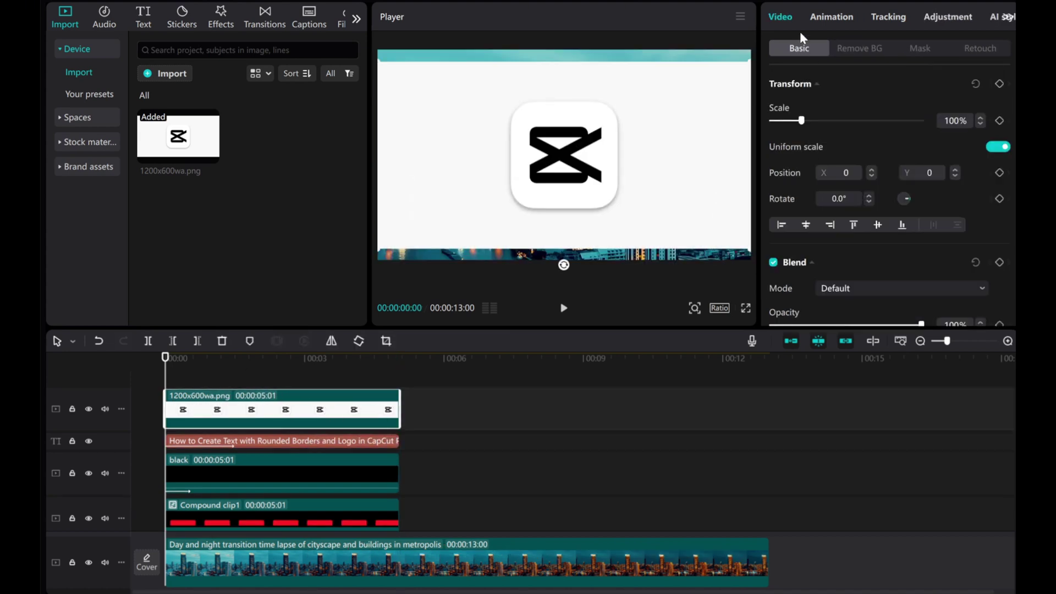
Apply a Circle mask to the logo clip and enlarge it to about 315 by 315
left_click(921, 48)
left_click(946, 125)
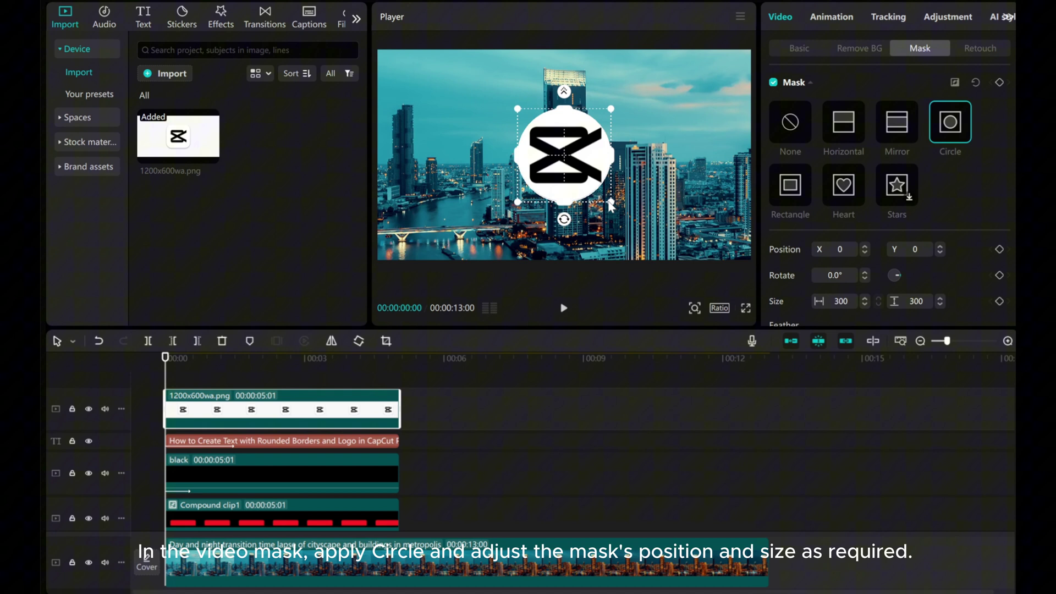
left_click_drag(611, 204, 614, 208)
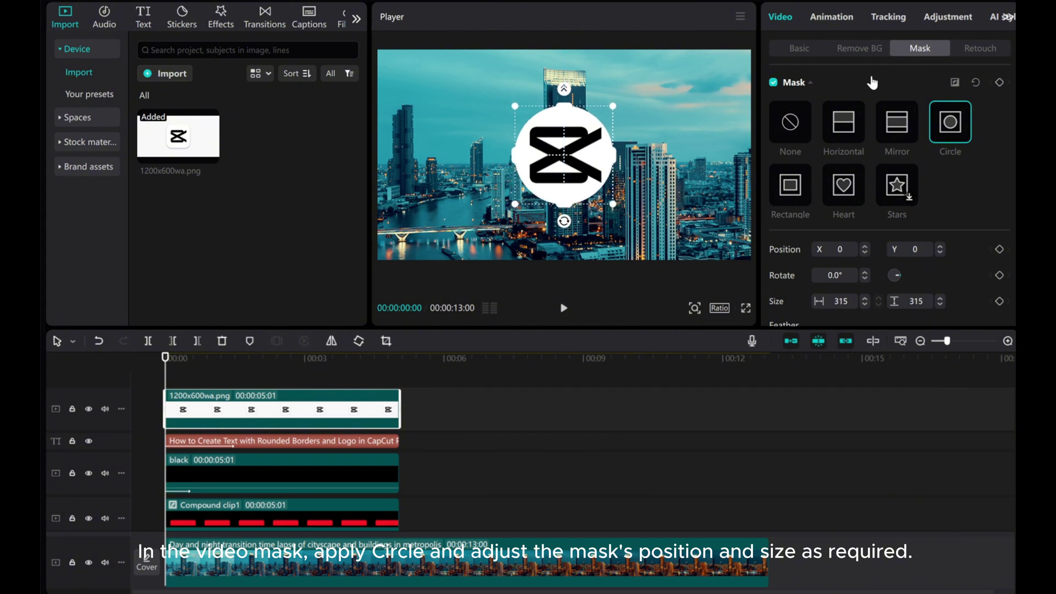
Scale the logo down to 28% and place it on the red border's upper-right corner, at about X 1410, Y -162
left_click(797, 50)
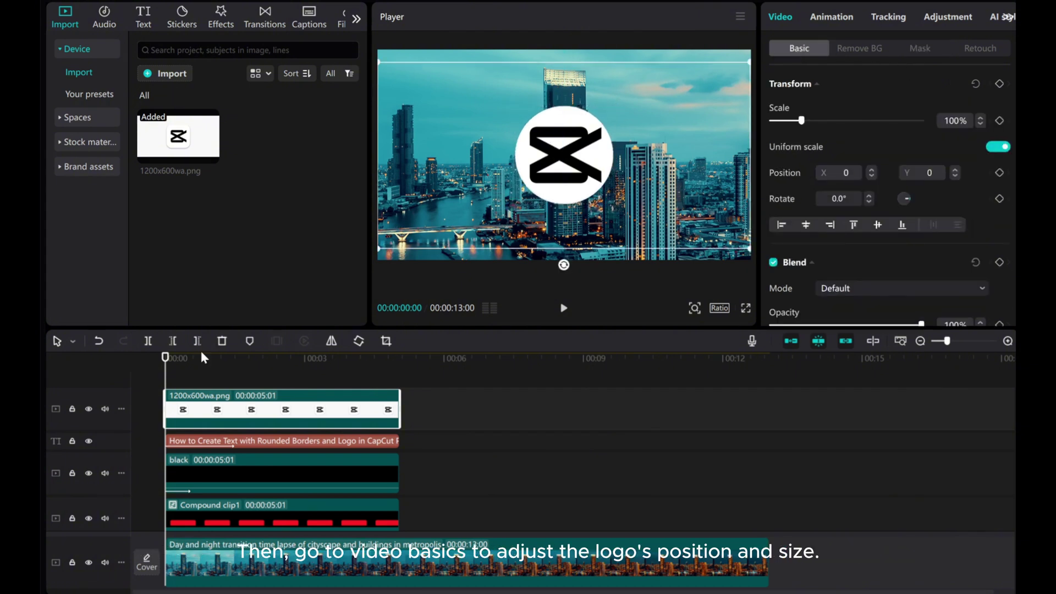
left_click(237, 358)
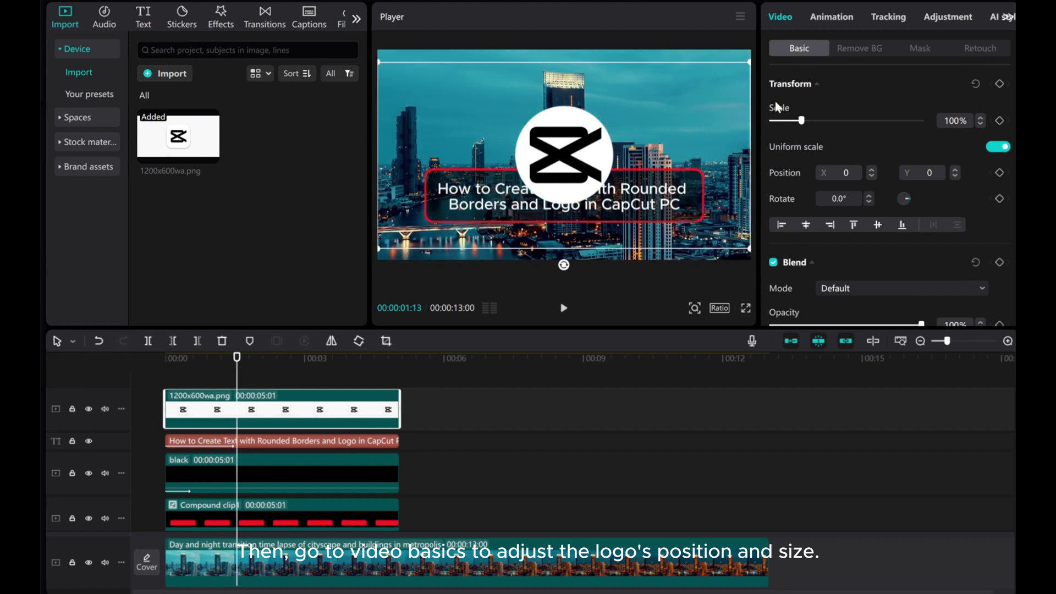
left_click_drag(801, 120, 783, 124)
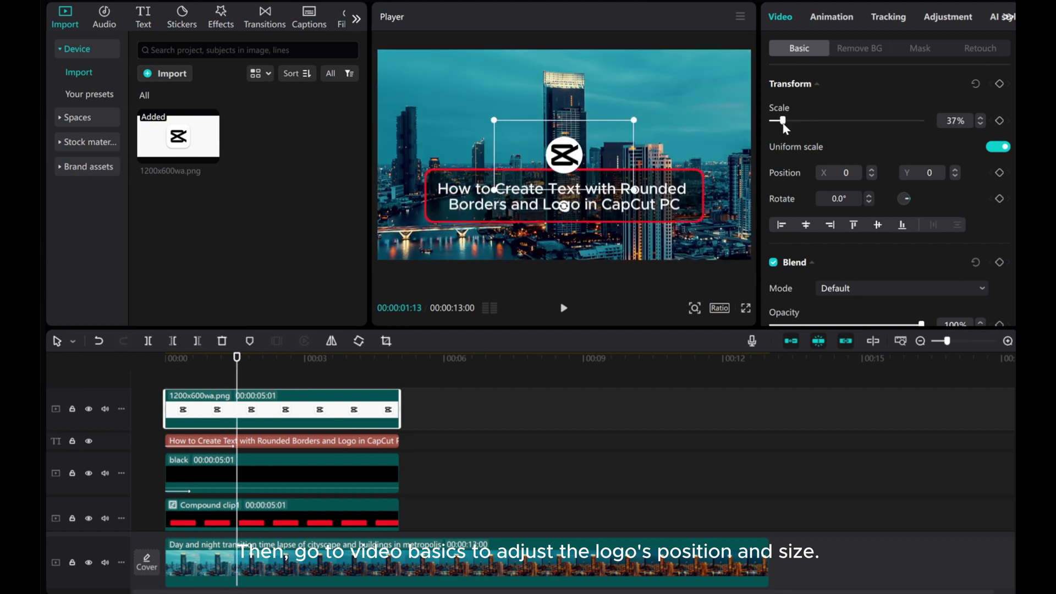
left_click_drag(571, 162, 705, 167)
left_click(979, 124)
left_click(980, 125)
left_click(980, 125)
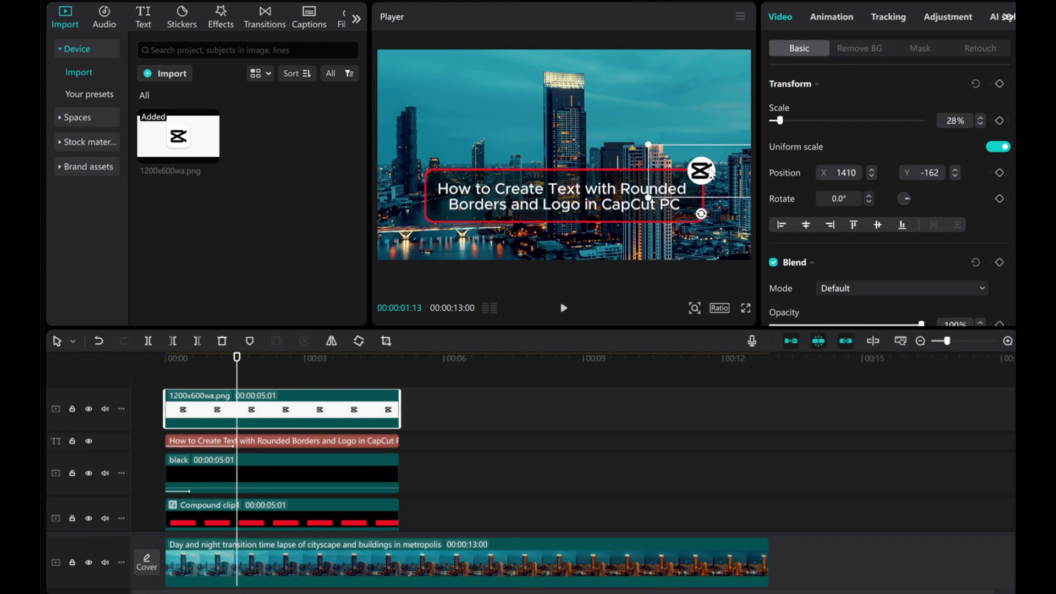
Apply the Zoom In entrance animation to the logo clip
left_click(825, 18)
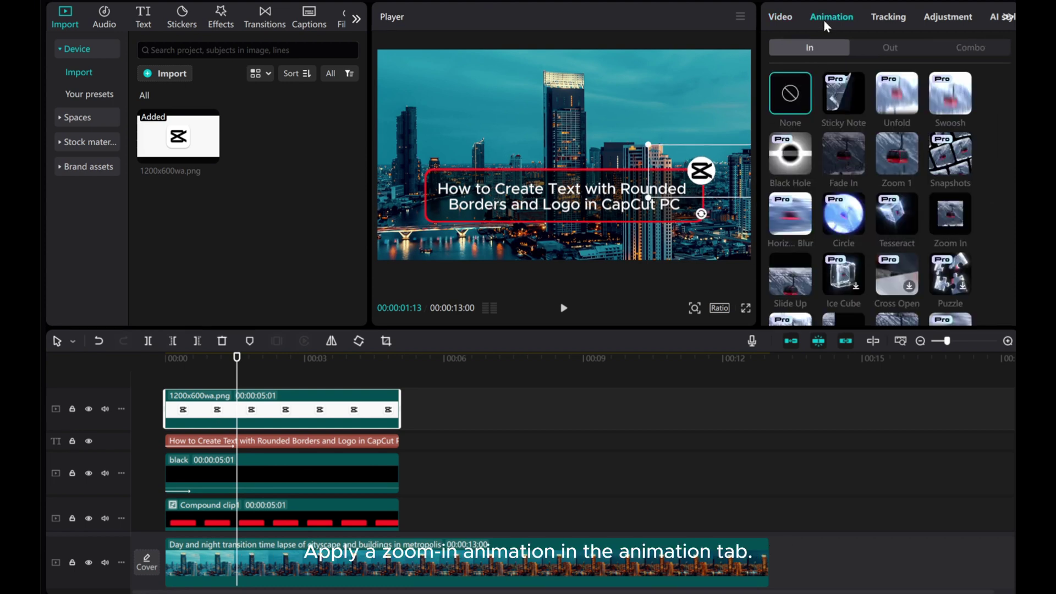
left_click(947, 214)
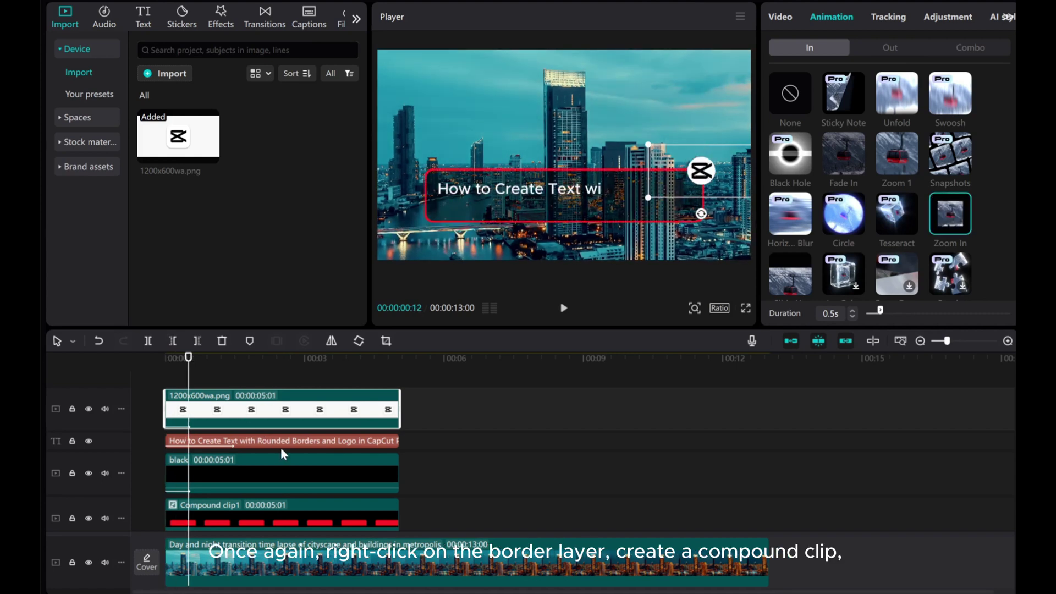
Turn the red border layer below the black clip into a new compound clip
scroll(281, 447, "down", 2)
left_click(246, 483)
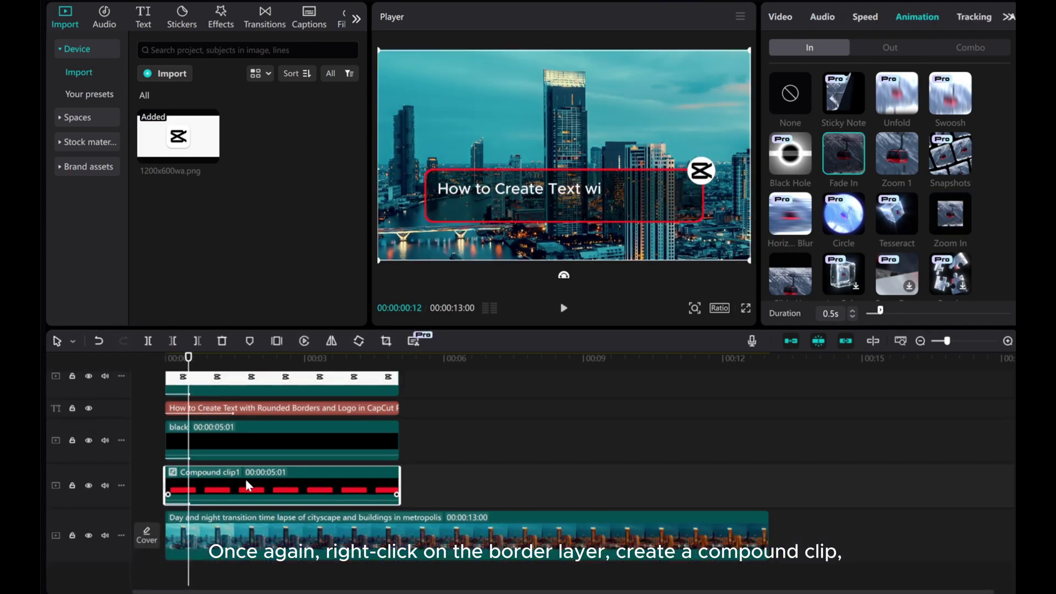
right_click(271, 482)
left_click(352, 287)
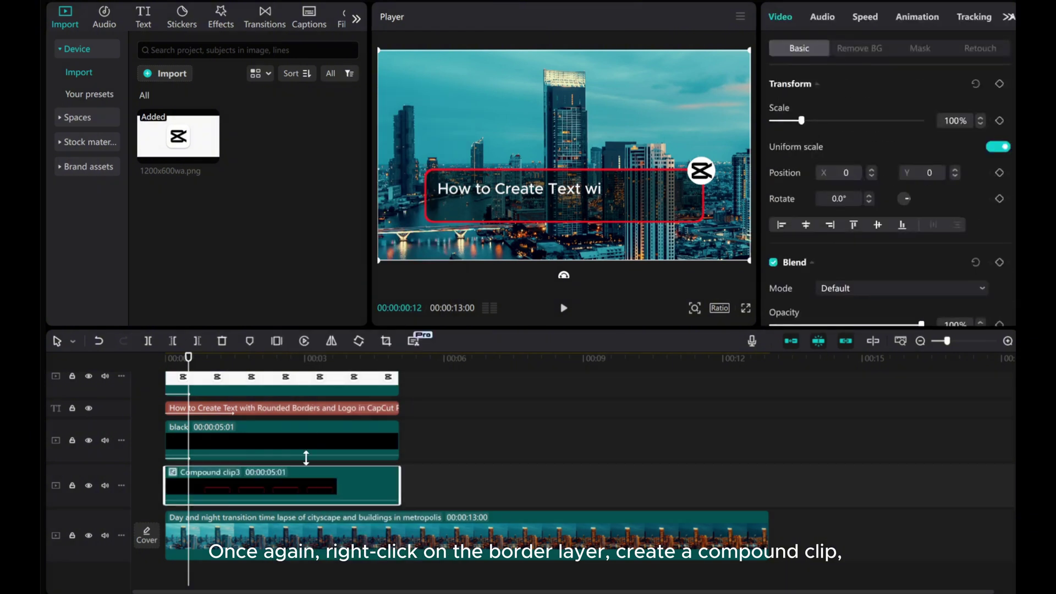
Apply an inverted Circle mask to the red border compound clip and fit it over the logo, about 148 by 149 at X 708, Y -80
left_click(919, 47)
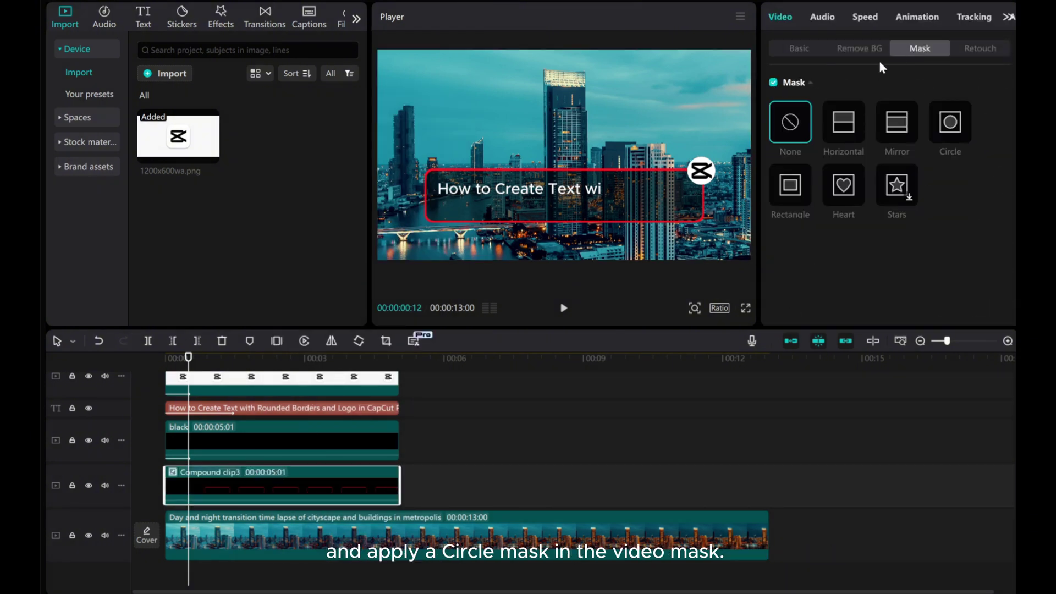
left_click(947, 128)
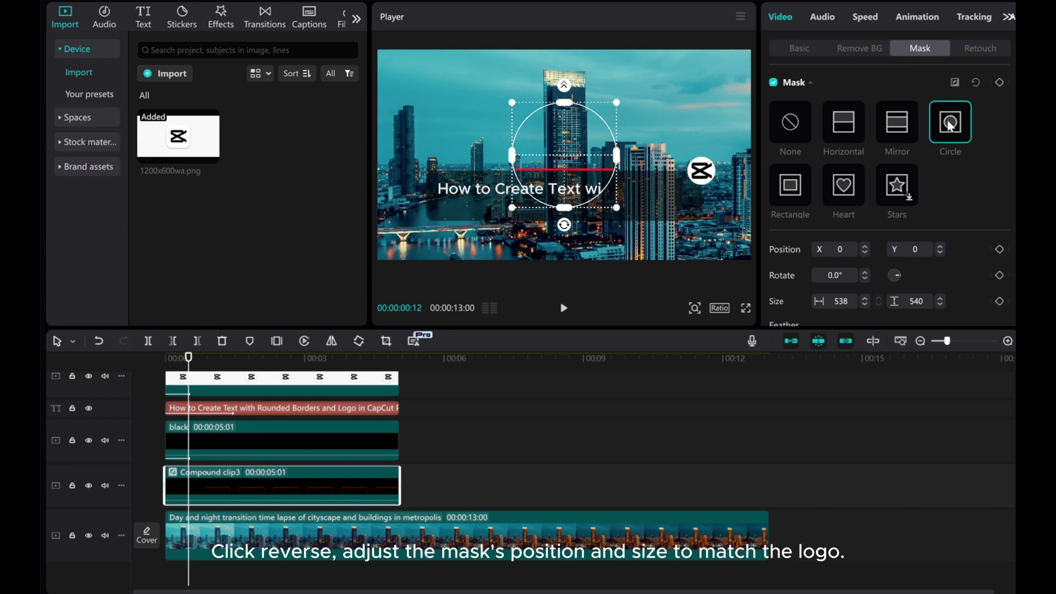
left_click(954, 83)
left_click_drag(572, 168, 713, 159)
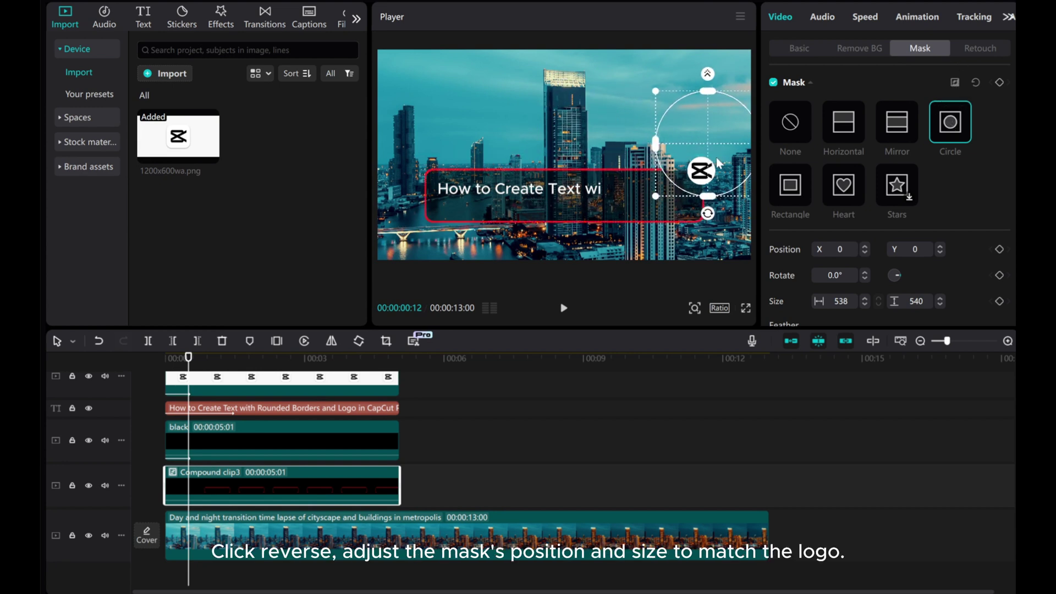
left_click_drag(646, 99, 720, 151)
left_click_drag(713, 160, 720, 191)
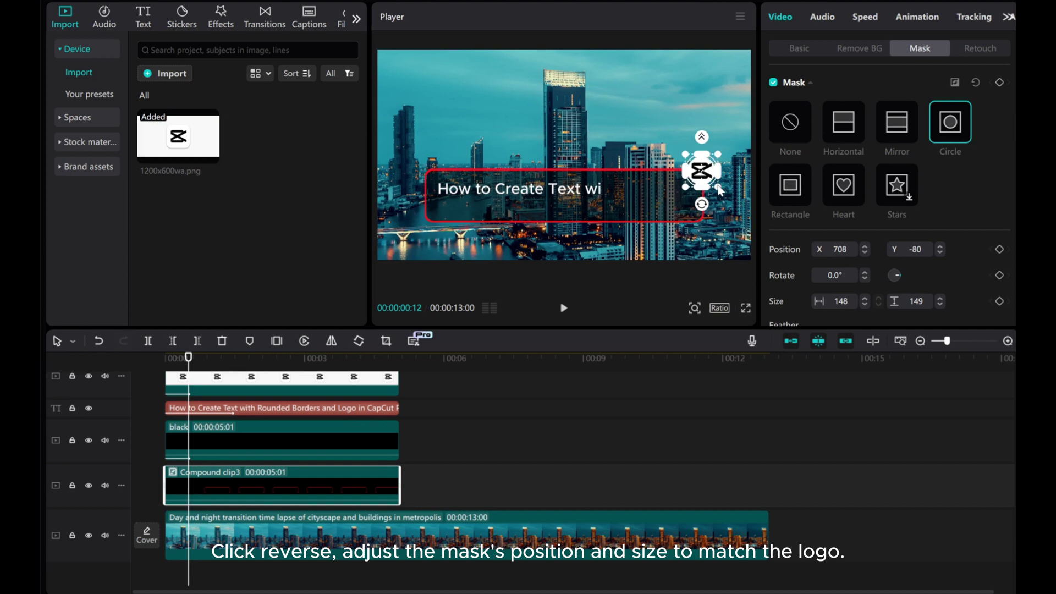
Enlarge the border clip's circle mask to about 167 by 168 and recentre it on the logo at about X 713, Y -77
left_click(274, 443)
left_click(308, 409)
left_click(294, 388)
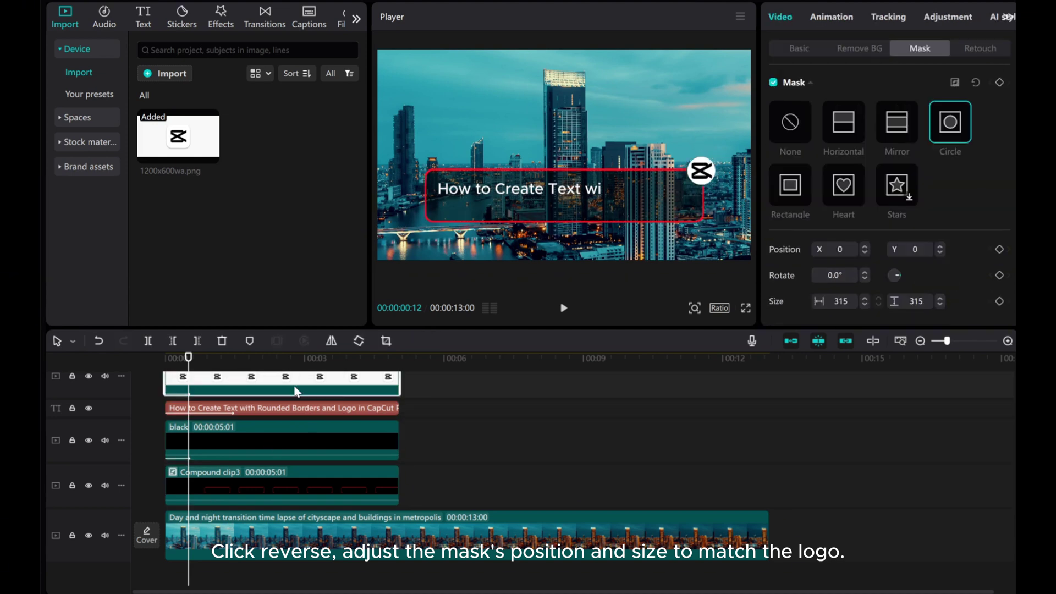
left_click(317, 529)
left_click(237, 475)
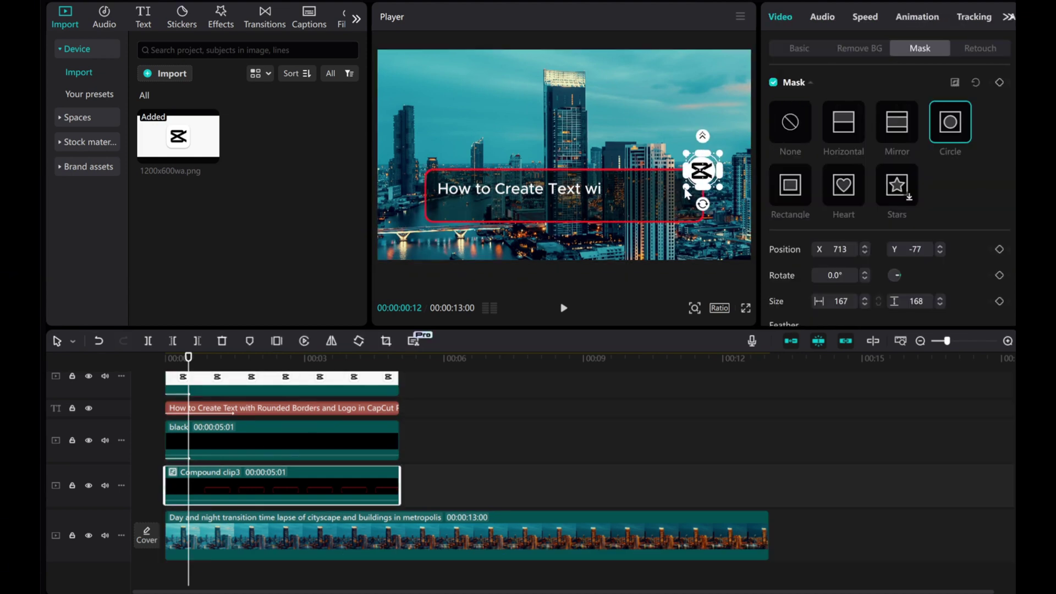
left_click(238, 529)
Move the title text clip so it starts where the entrance animations end, at 00:00:00:12
scroll(253, 446, "up", 2)
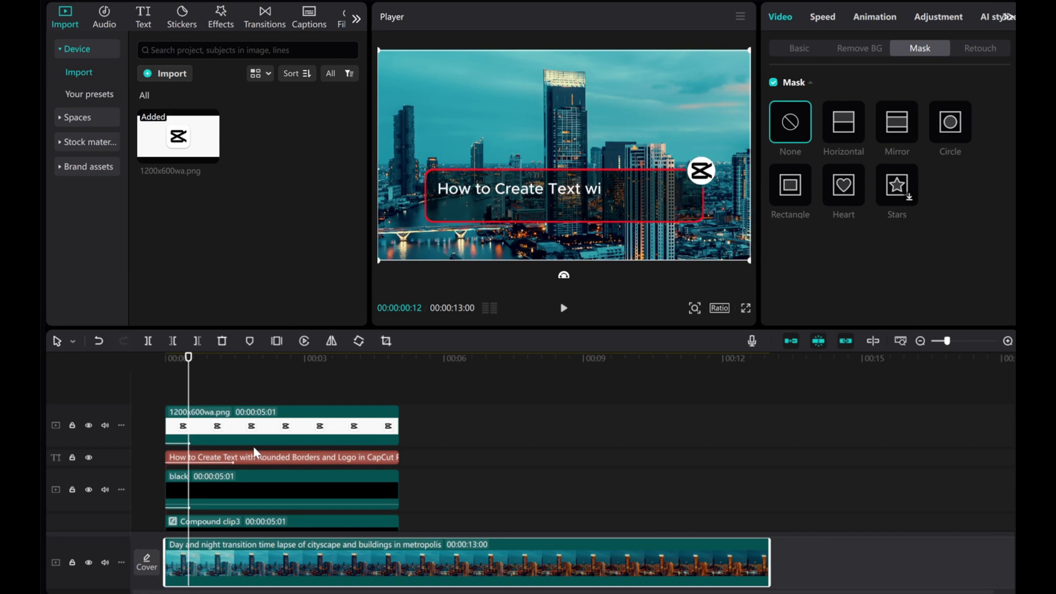
left_click(220, 432)
left_click_drag(199, 461, 221, 461)
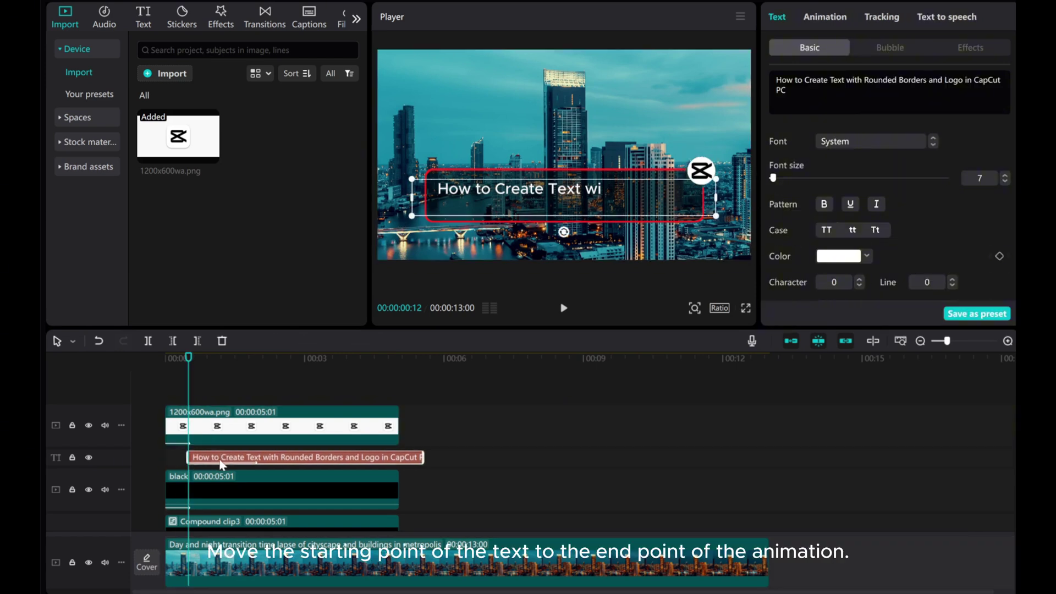
Play the sequence from the beginning twice to check the border, logo and text animation, and return to the start
left_click_drag(190, 383, 120, 384)
left_click(183, 387)
left_click(563, 308)
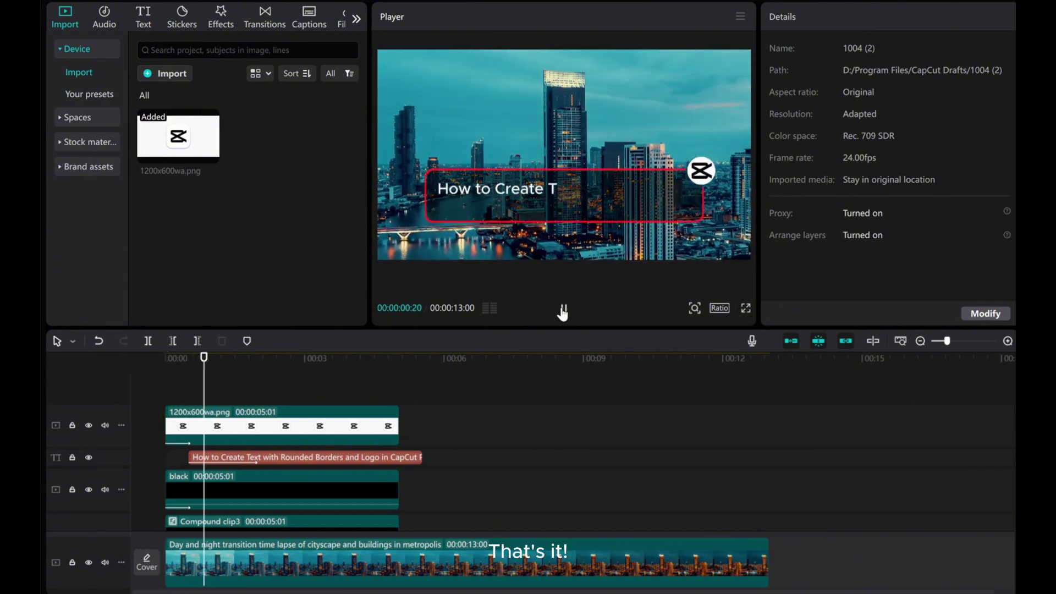
left_click(562, 310)
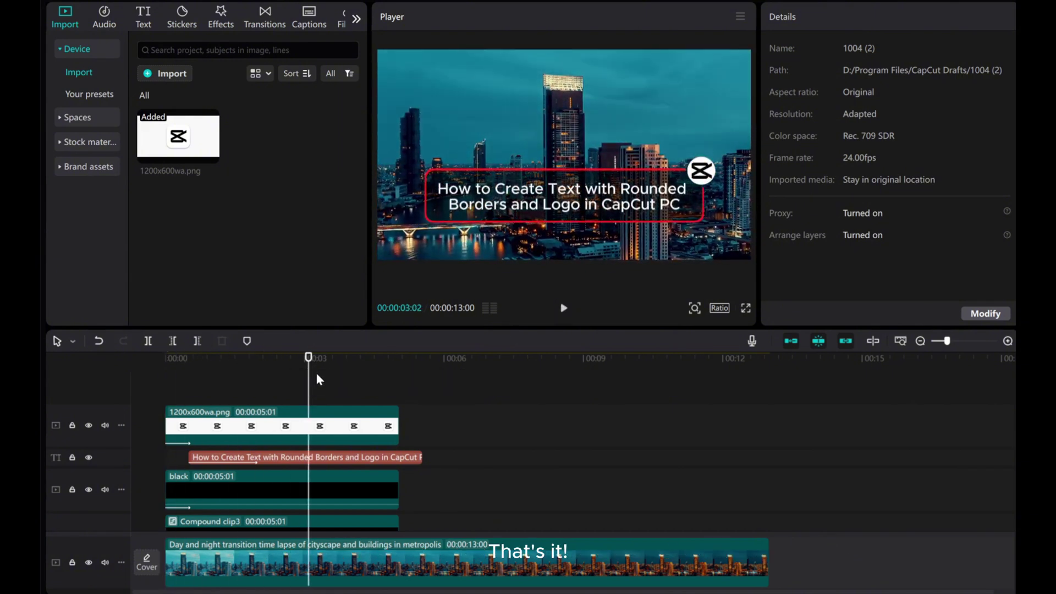
left_click_drag(313, 372, 44, 352)
left_click(562, 308)
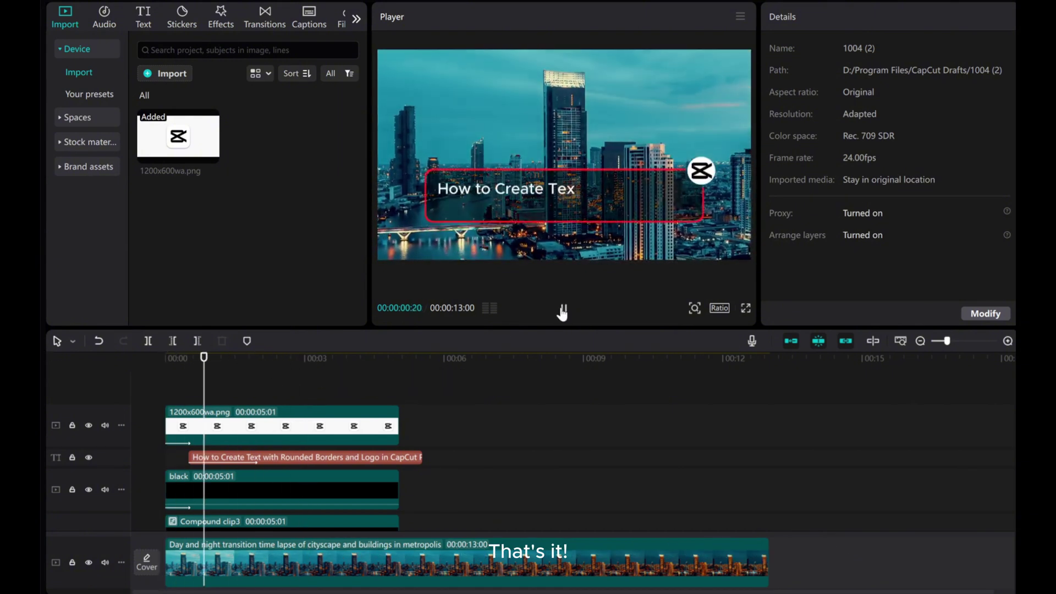
key("space")
left_click_drag(256, 375, 97, 378)
Trim the end of the title text clip to line up with the end of the other title layers
scroll(292, 506, "down", 2)
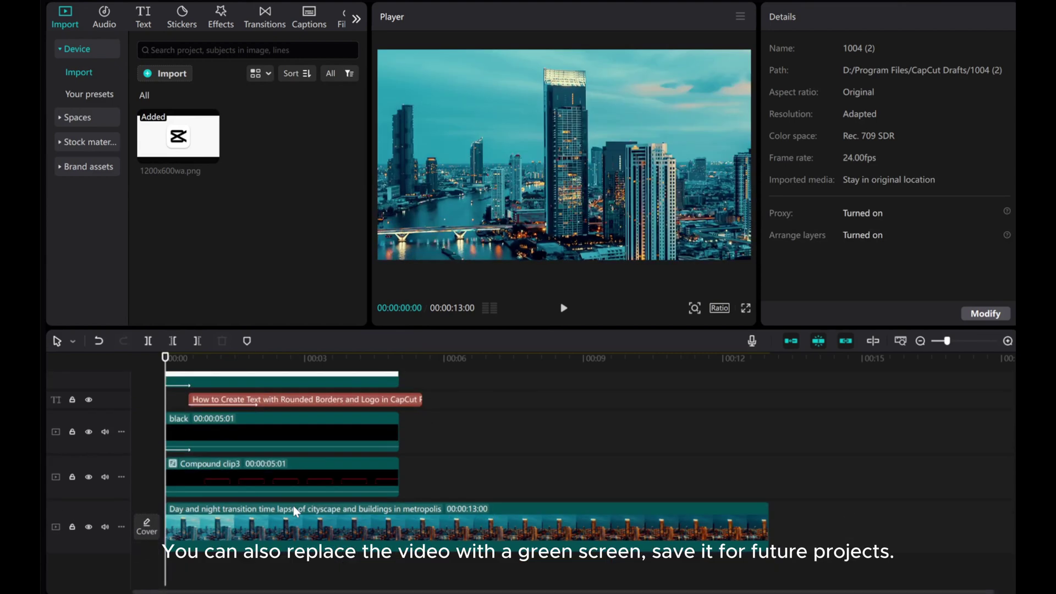
left_click(404, 403)
left_click_drag(420, 402, 397, 404)
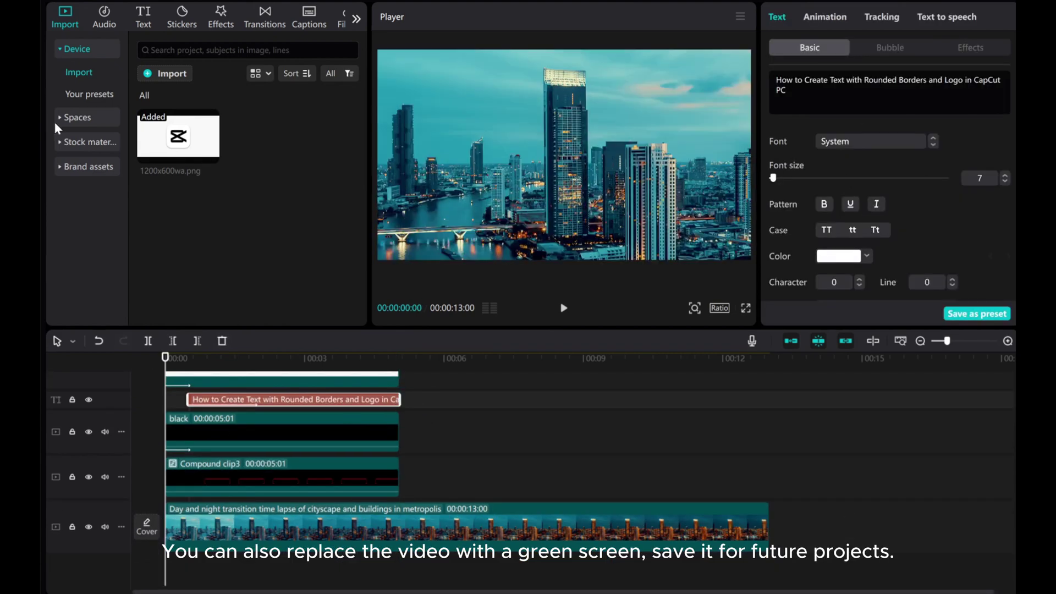
Insert the white stock clip before the city video on the main track and move the title text back above it
left_click(59, 142)
left_click_drag(269, 229, 275, 537)
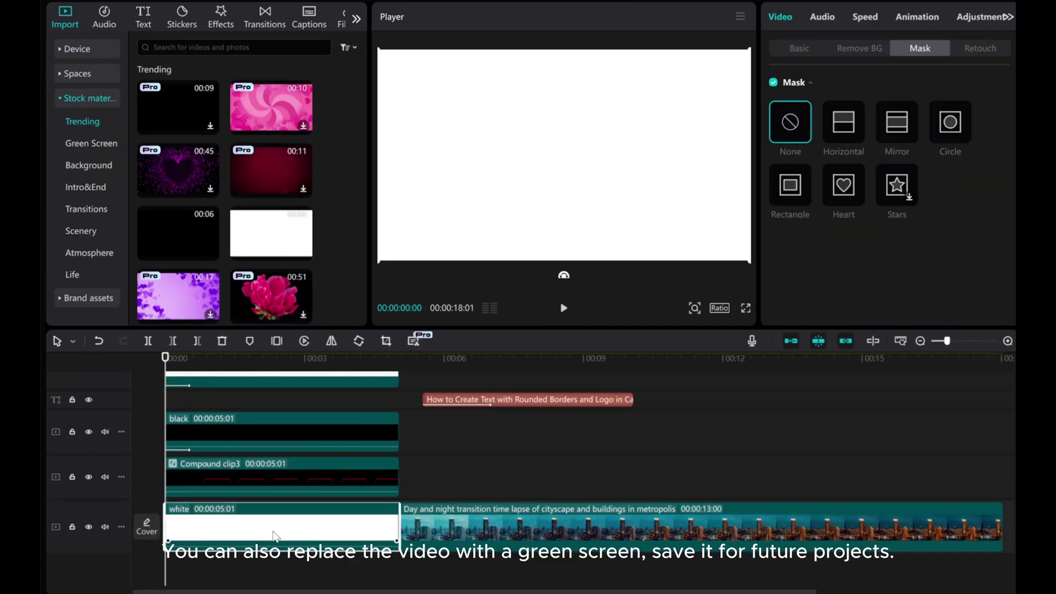
left_click_drag(509, 400, 273, 400)
Lock the text track and delete the city video from the main track
left_click(72, 400)
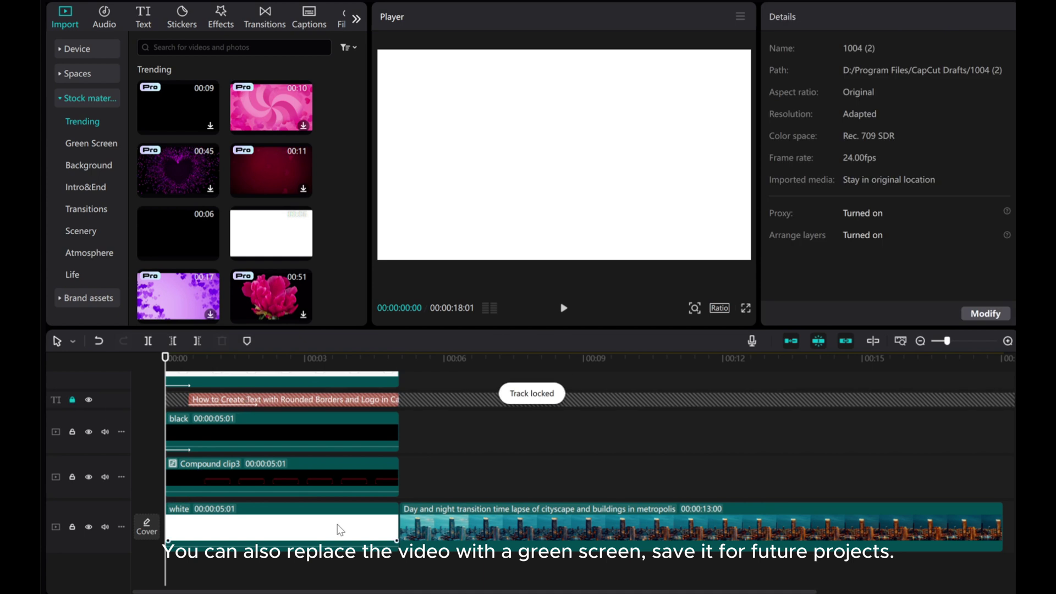
right_click(452, 525)
left_click(481, 177)
Turn the white clip bright green by steepening its Green (G) adjustment curve with the upper endpoint
left_click(317, 531)
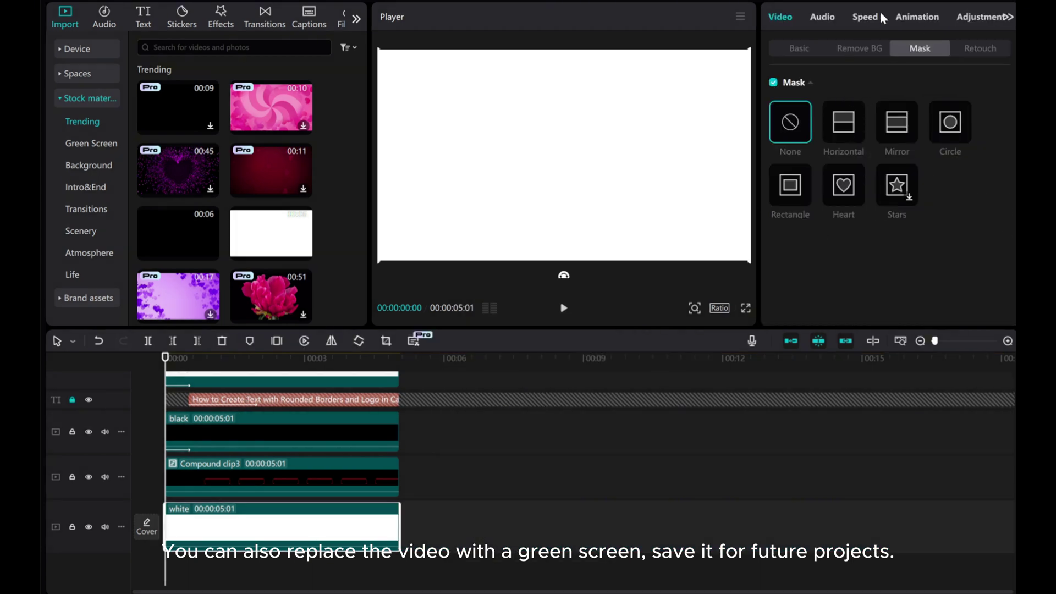
left_click(963, 16)
left_click(920, 47)
scroll(893, 203, "down", 2)
left_click_drag(1006, 141, 815, 139)
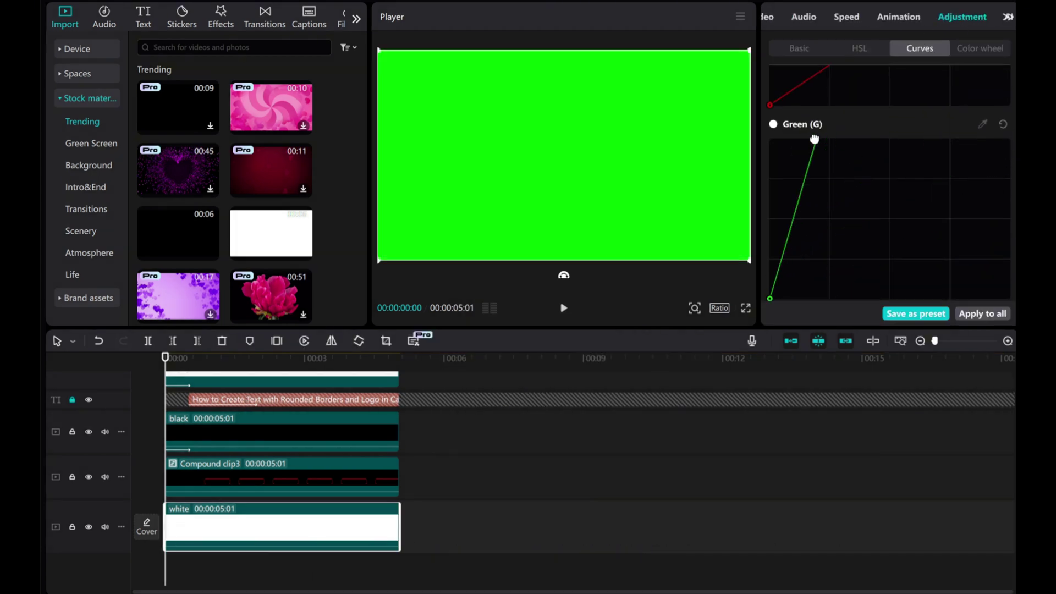
Unlock the text track and play the title over the green background through to its end
scroll(349, 437, "up", 2)
left_click(72, 457)
left_click(563, 308)
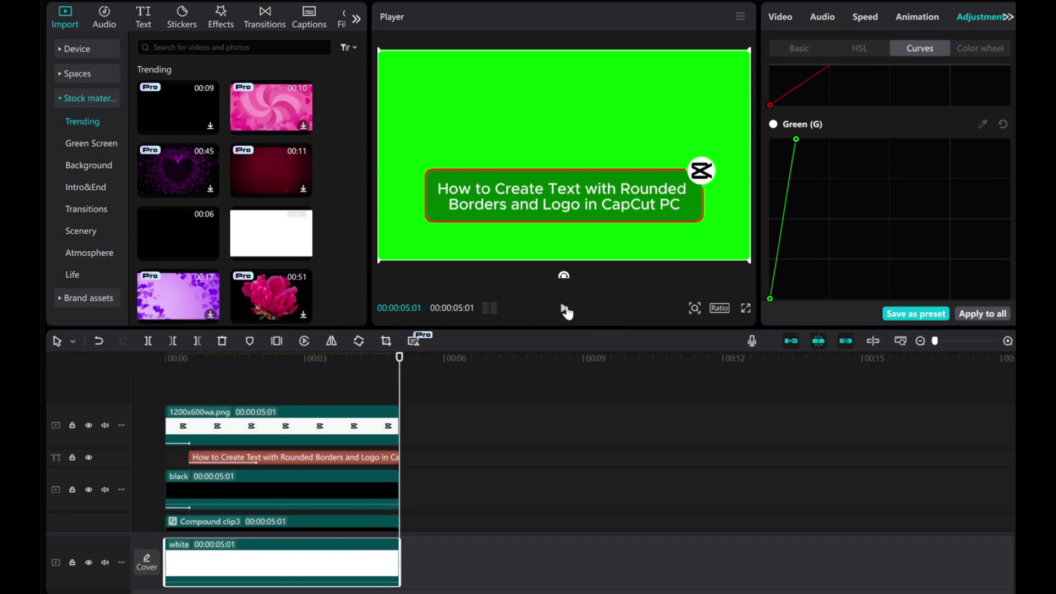
Combine all timeline layers into one compound clip and raise it to a track above the main track
scroll(450, 468, "down", 2)
left_click_drag(436, 585, 264, 405)
right_click(248, 426)
left_click(263, 458)
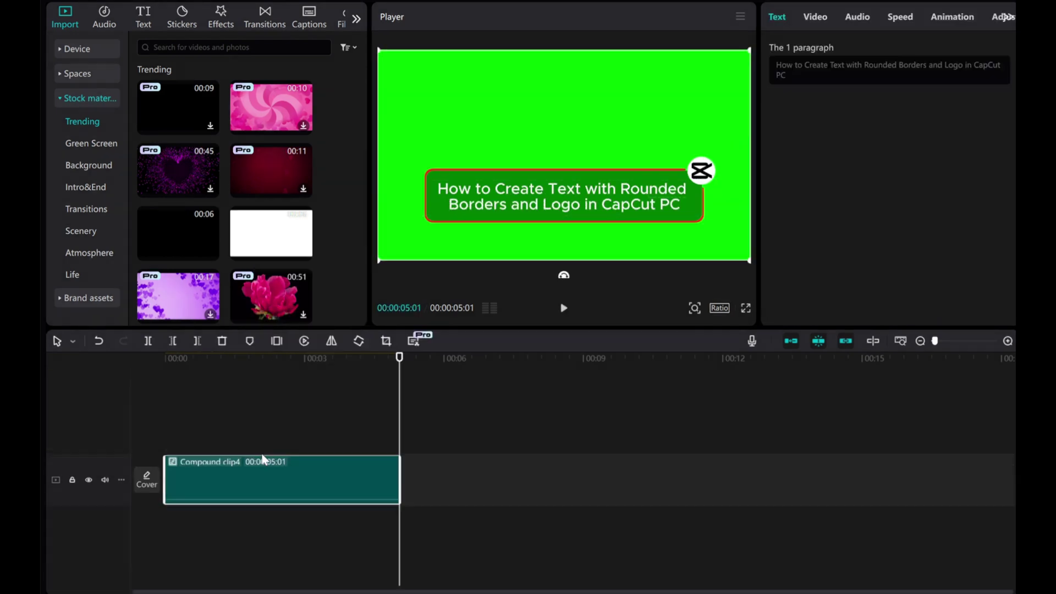
left_click_drag(310, 477, 248, 436)
Add the 13-second city time-lapse from the Scenery stock videos to the main track, starting at 00:00:00:00
key("Home")
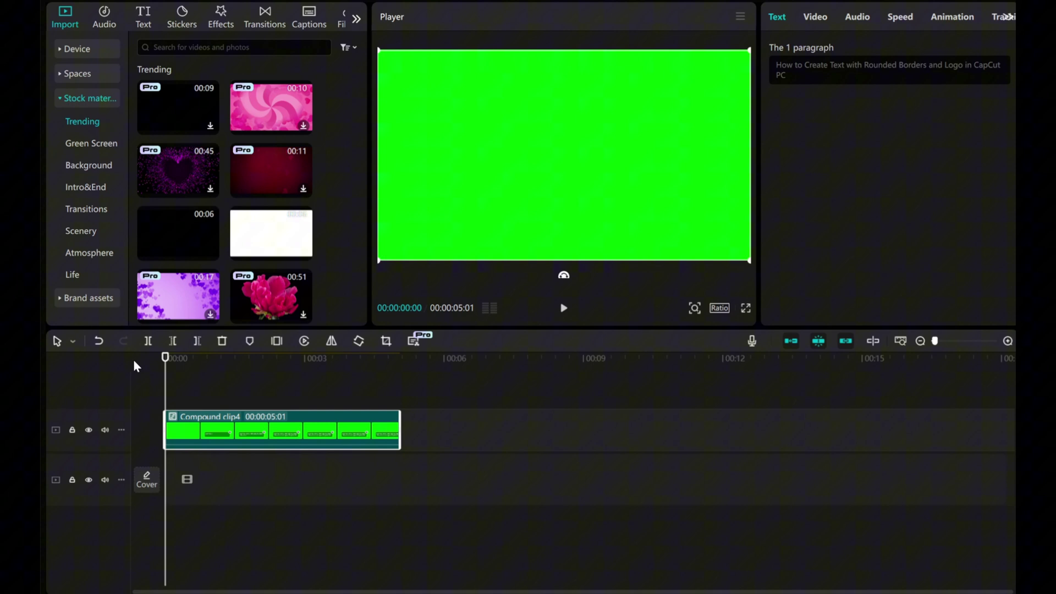
scroll(275, 266, "down", 3)
left_click(81, 228)
scroll(257, 224, "down", 2)
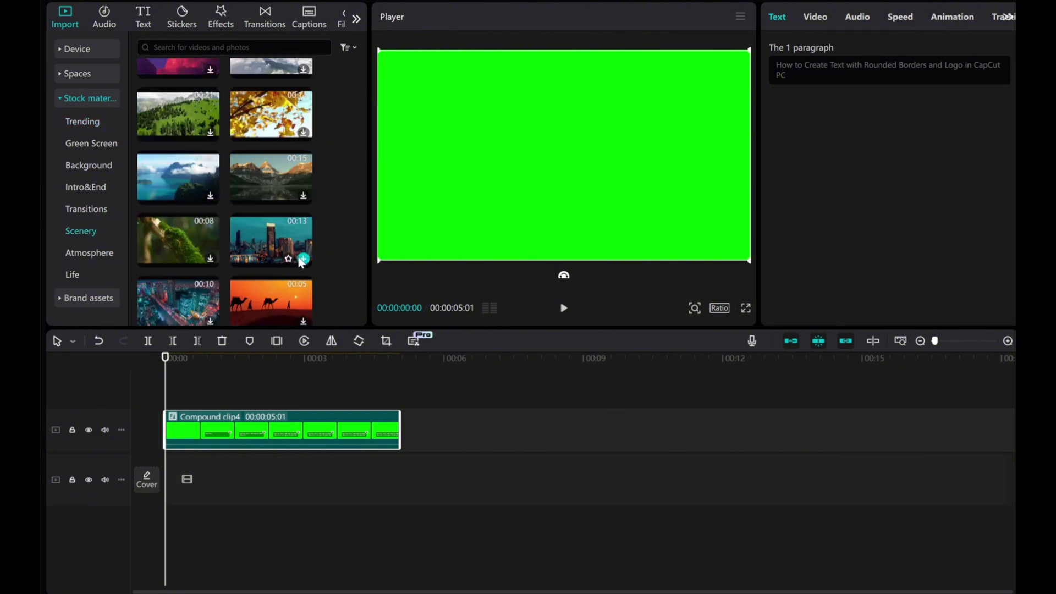
left_click(301, 257)
Enable Chroma key on the green-screen compound clip and pick its green background as the key color, with the playhead at 00:00:01:10
left_click(182, 428)
key("space")
key("space")
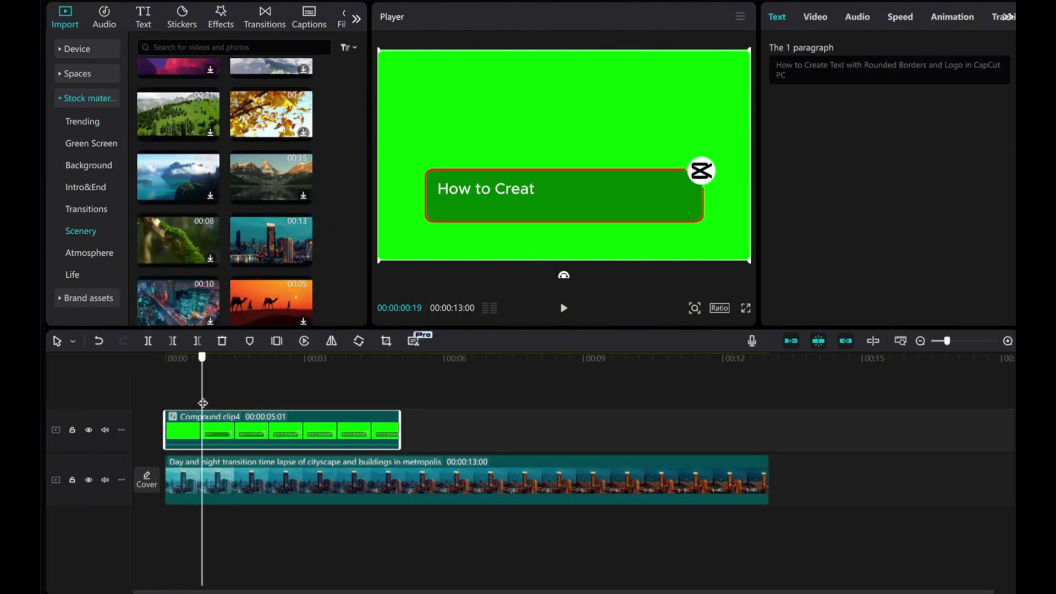
left_click_drag(203, 403, 231, 403)
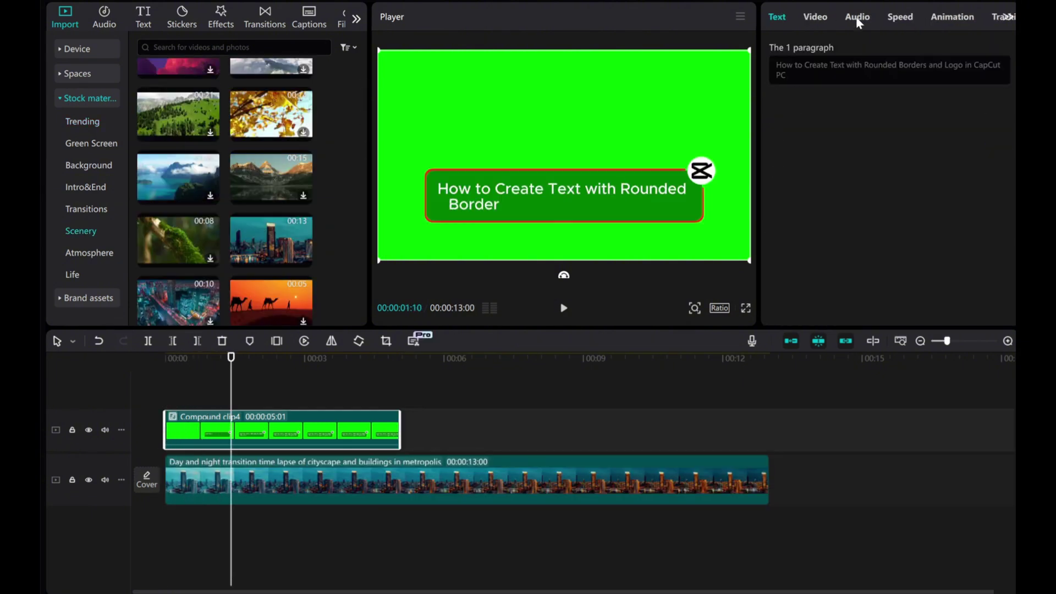
left_click(814, 17)
left_click(854, 49)
left_click(773, 234)
left_click(823, 256)
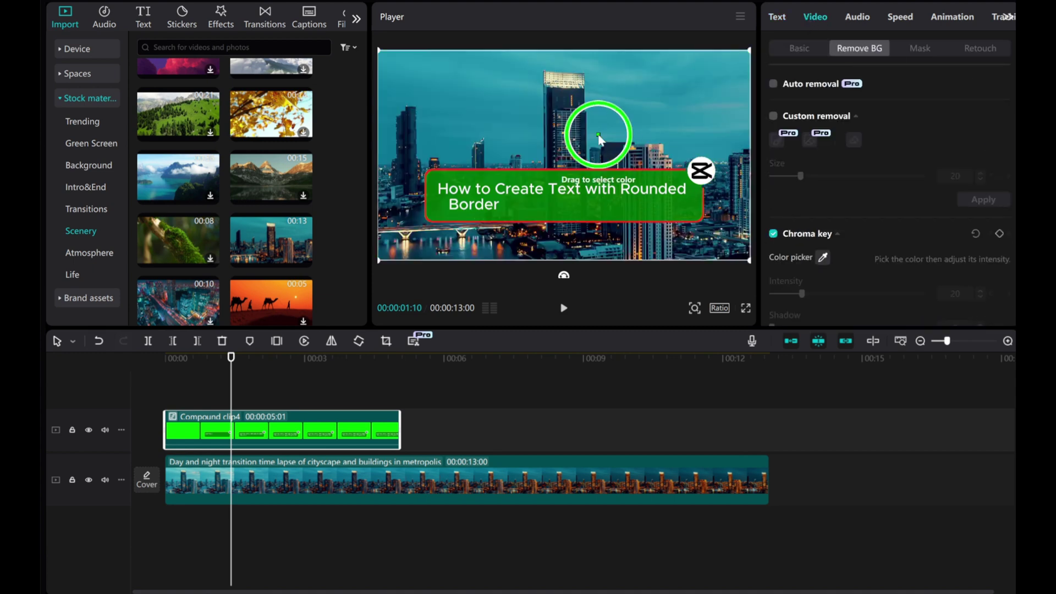
left_click(599, 139)
Set the chroma key intensity to 29 and shadow to 47, and return the playhead to the start
scroll(801, 258, "down", 1)
left_click_drag(801, 244, 808, 245)
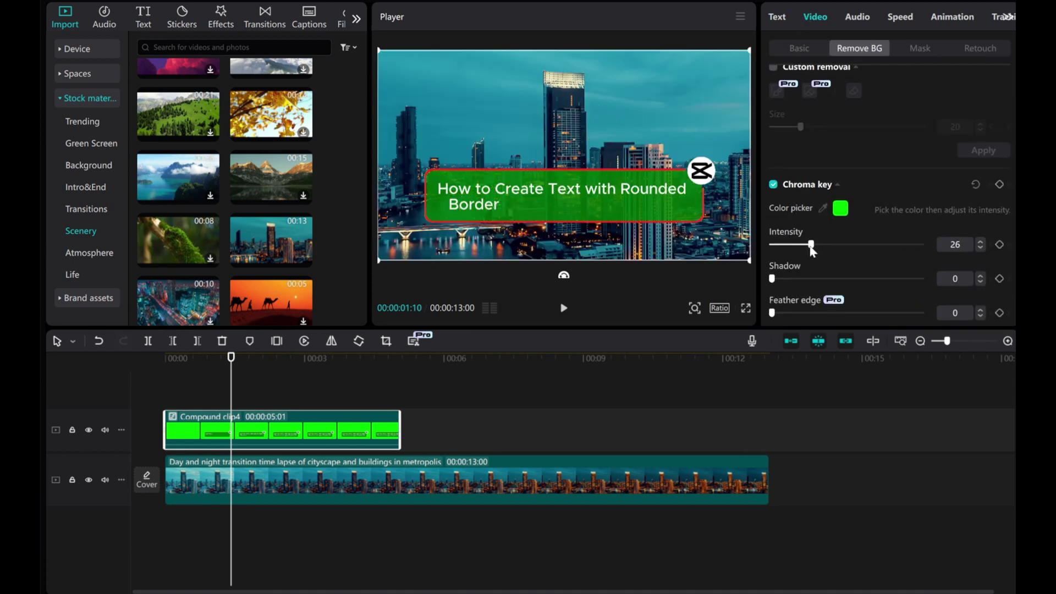
left_click(979, 240)
left_click(979, 241)
left_click(979, 240)
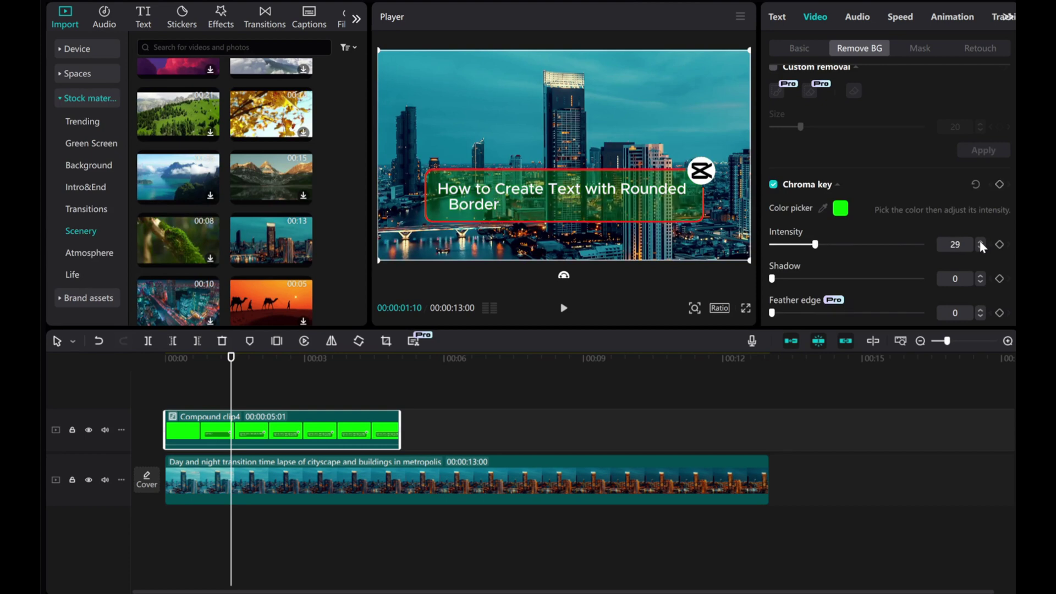
left_click_drag(232, 395, 97, 383)
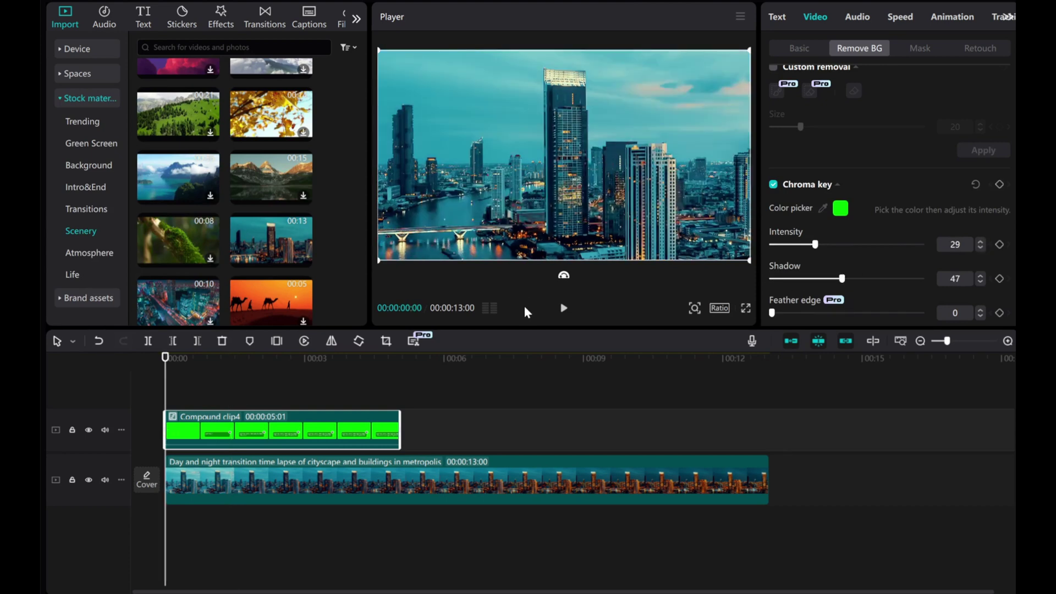